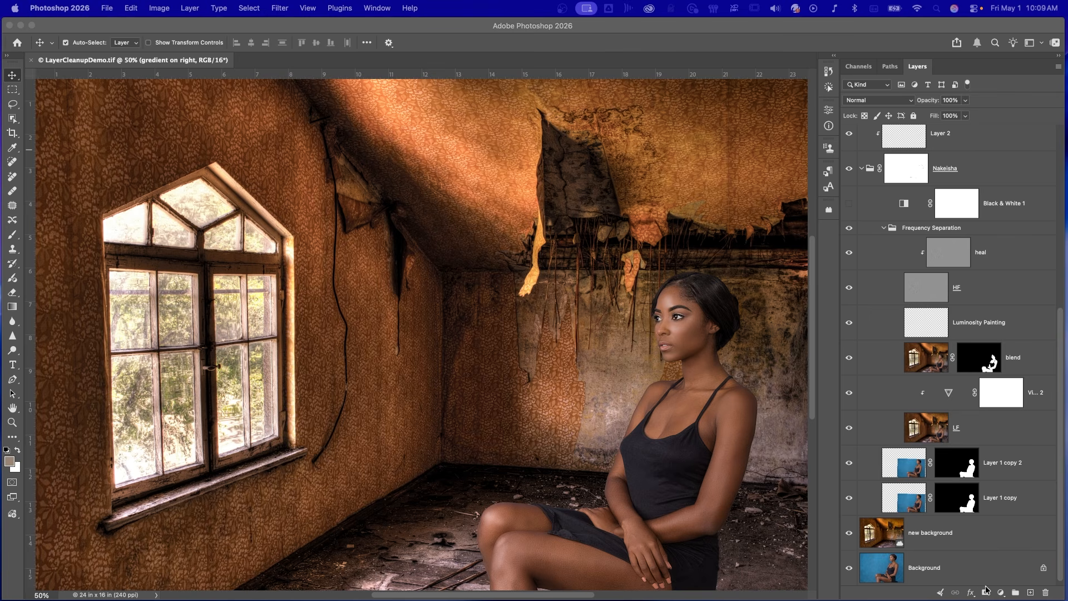
Step: Run Layer Cleanup on the entire document, deleting empty layers and renaming layers
left_click(940, 593)
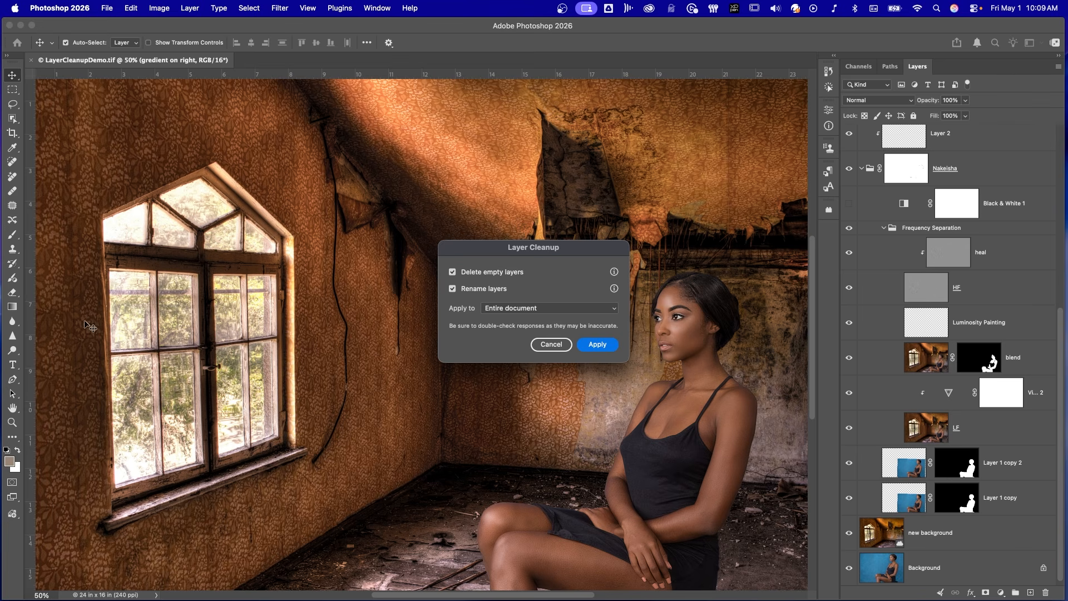
left_click(616, 309)
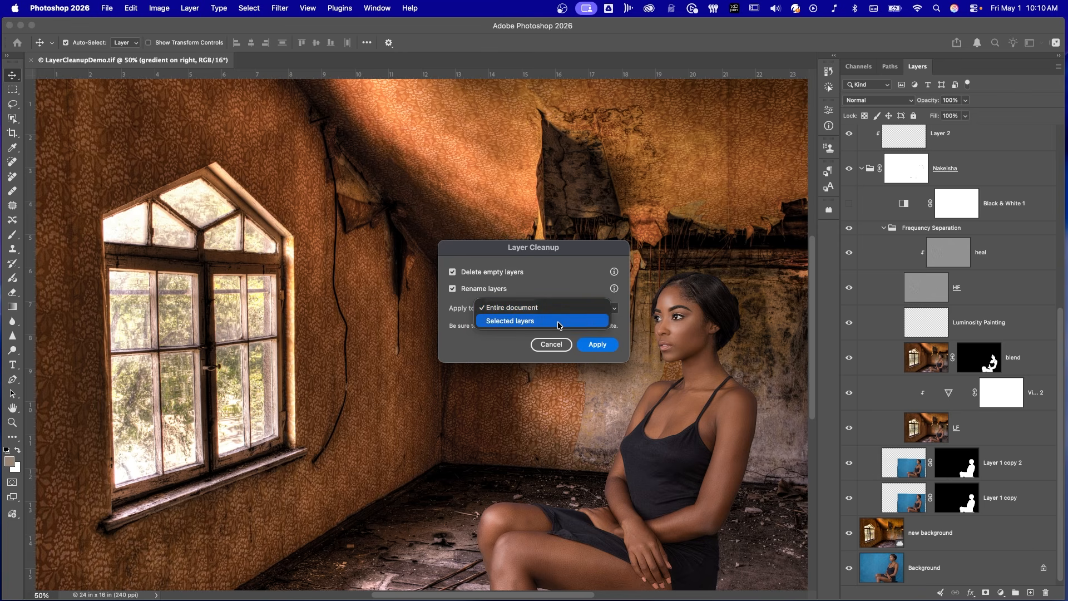
left_click(462, 319)
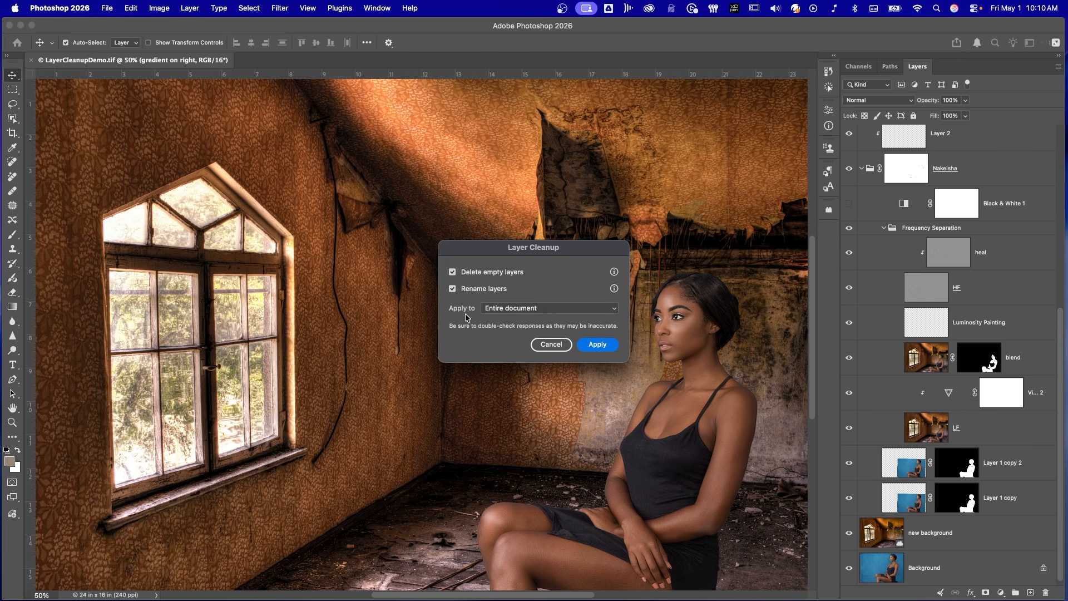
left_click(599, 346)
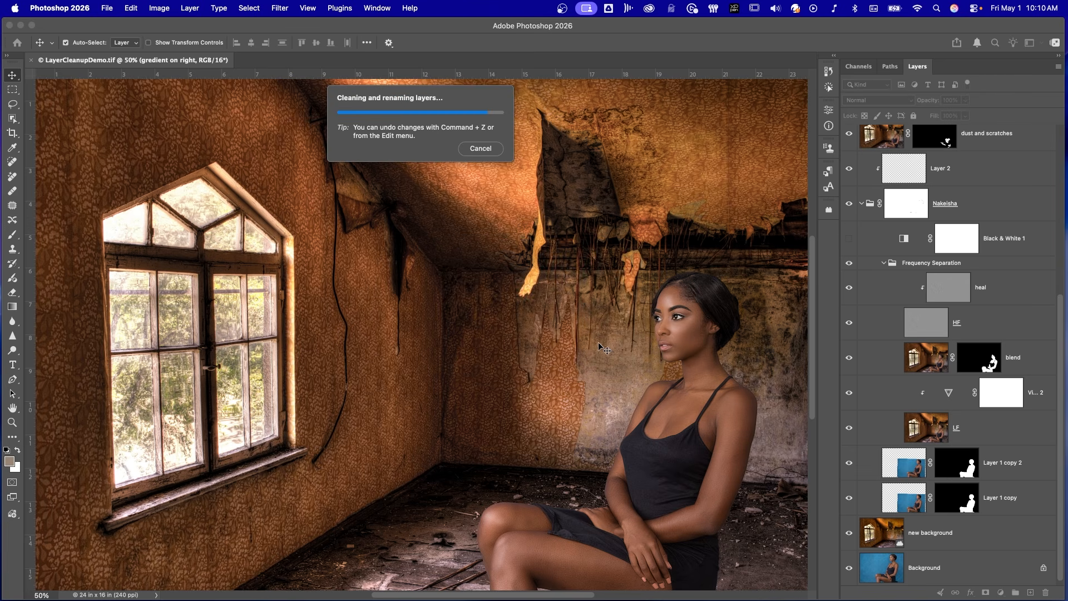
Step: Examine the cleaned-up layer stack of the woman-in-room composite, checking which layers have new names
left_click(1011, 506)
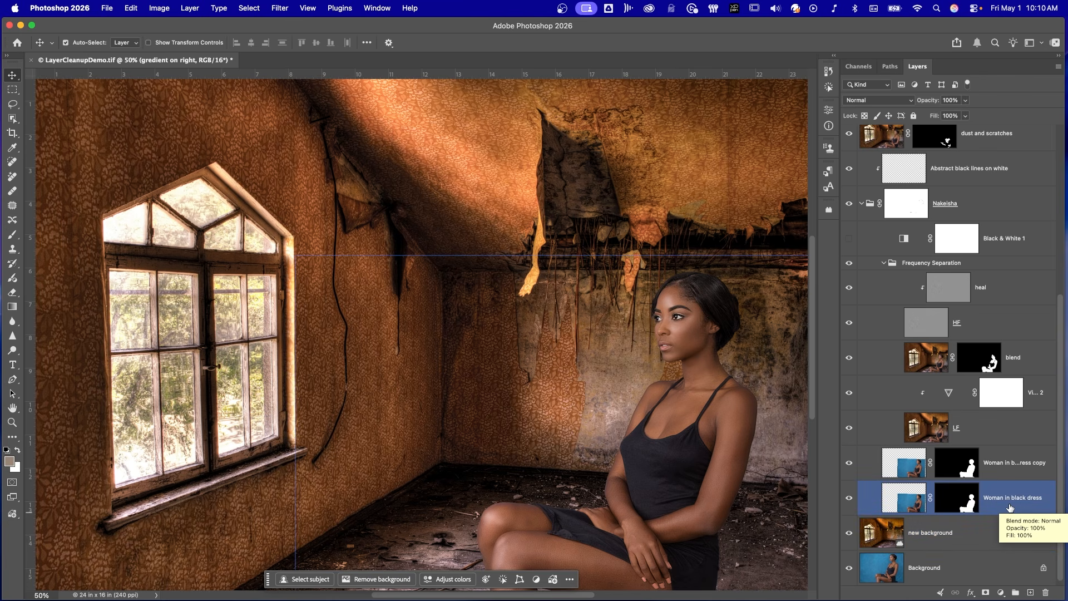
scroll(1002, 165, "up", 5)
left_click(1003, 165)
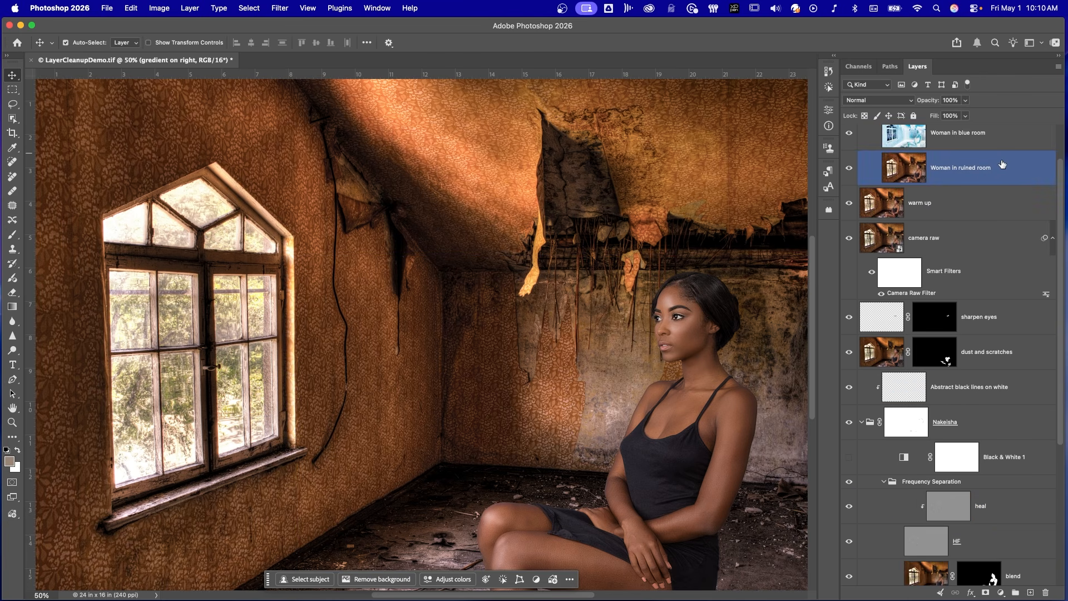
scroll(1003, 164, "up", 2)
left_click(998, 193)
scroll(998, 192, "down", 4)
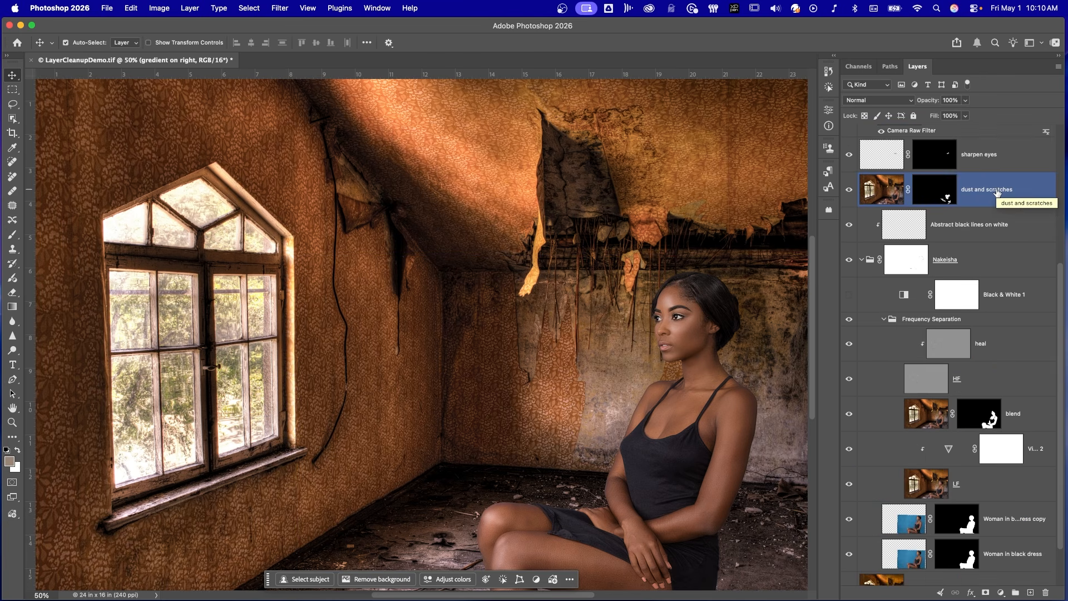
left_click(996, 222)
left_click(994, 260)
scroll(995, 260, "down", 1)
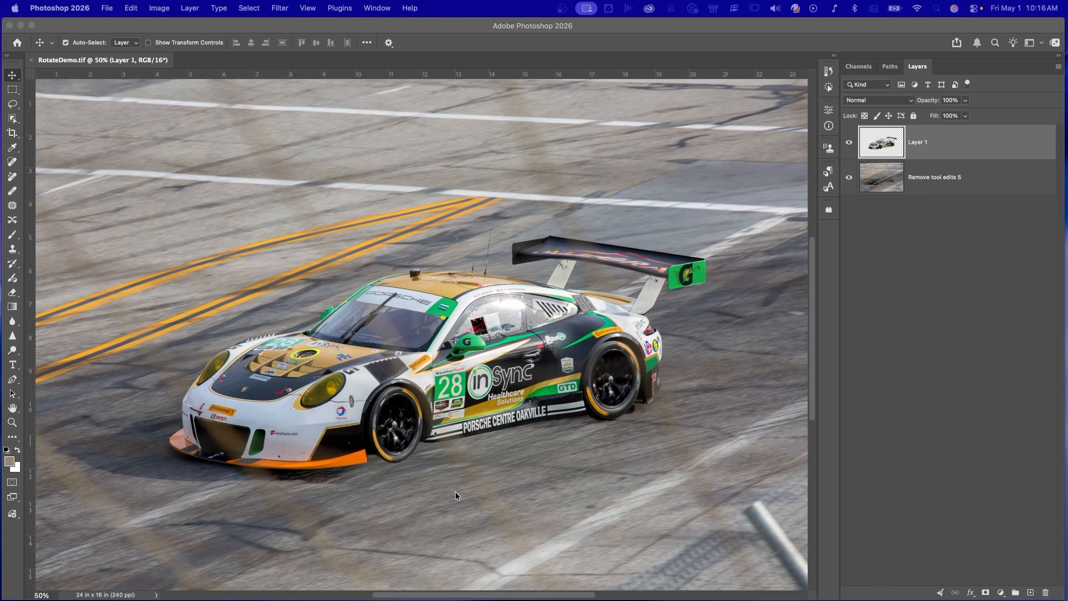
Step: Start Rotate Object on the race car layer, accept the 8-bit conversion, and tilt the car to show more of its top
key("super+t")
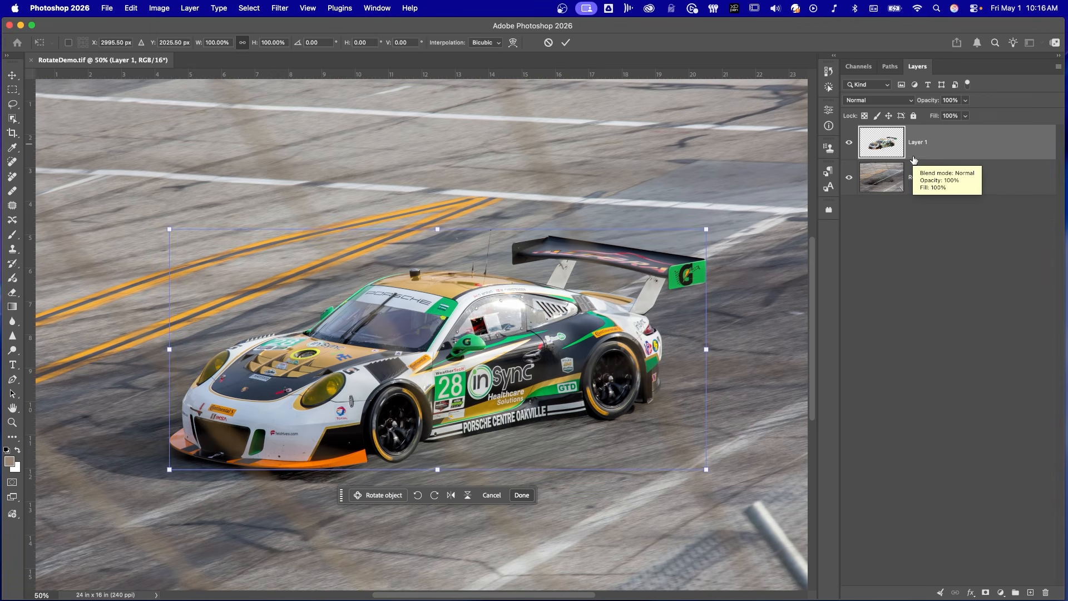
left_click(374, 495)
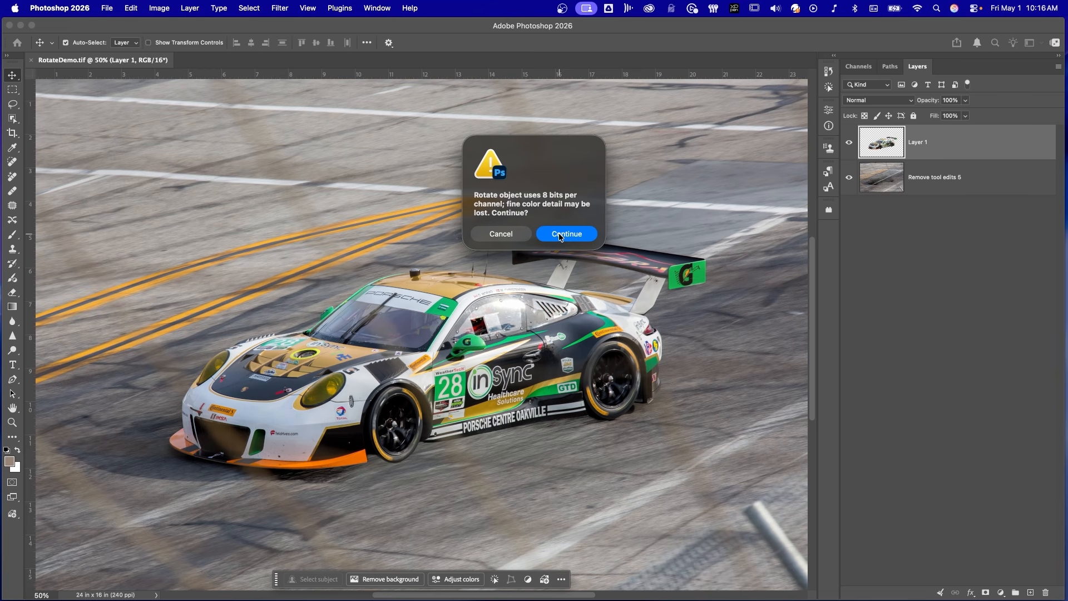
left_click(561, 235)
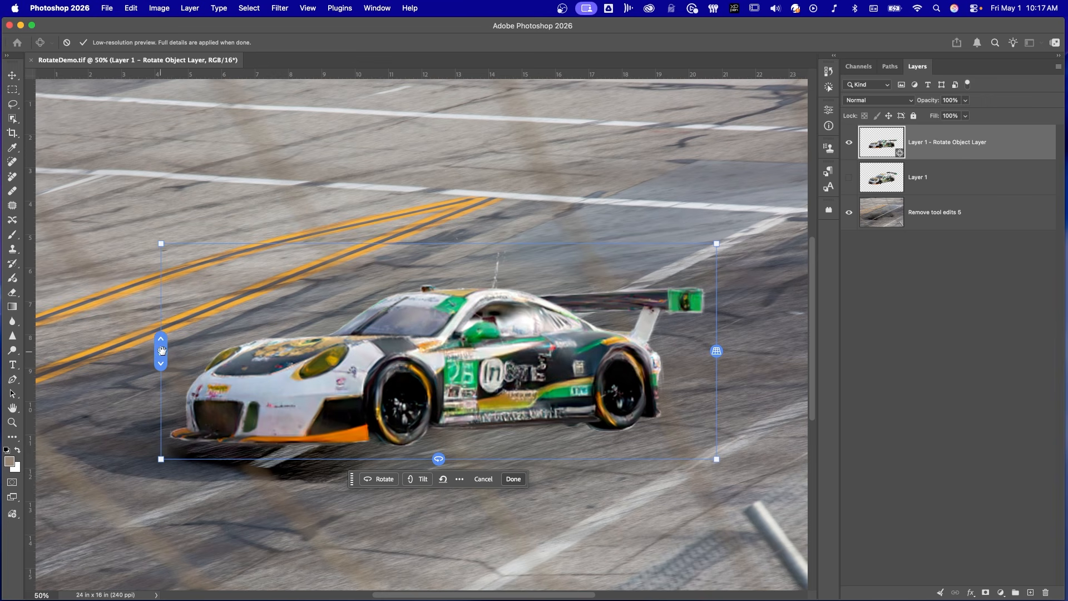
left_click_drag(161, 351, 155, 388)
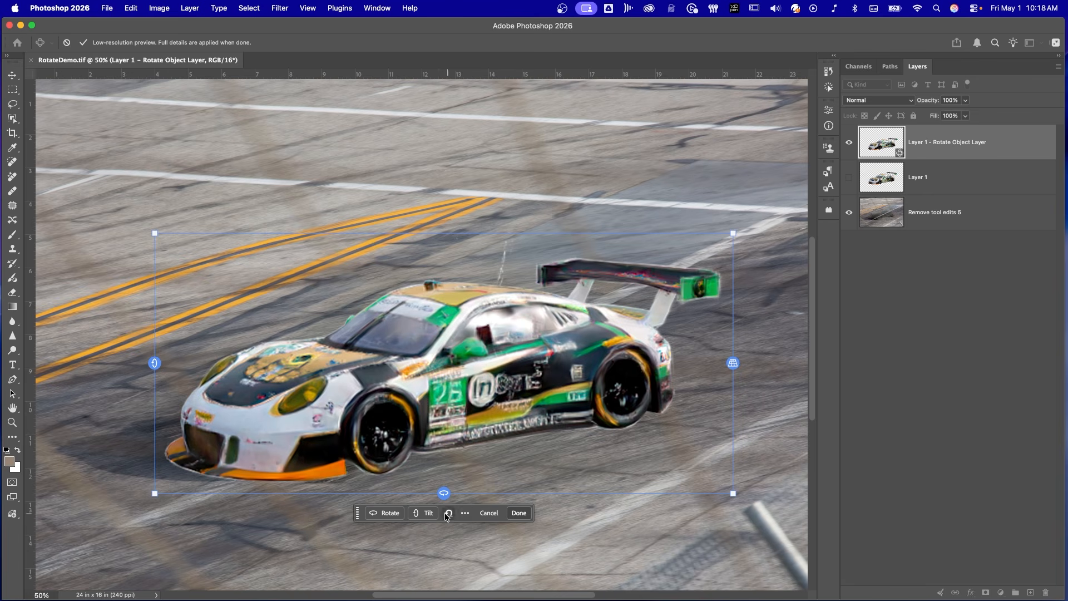
left_click(424, 515)
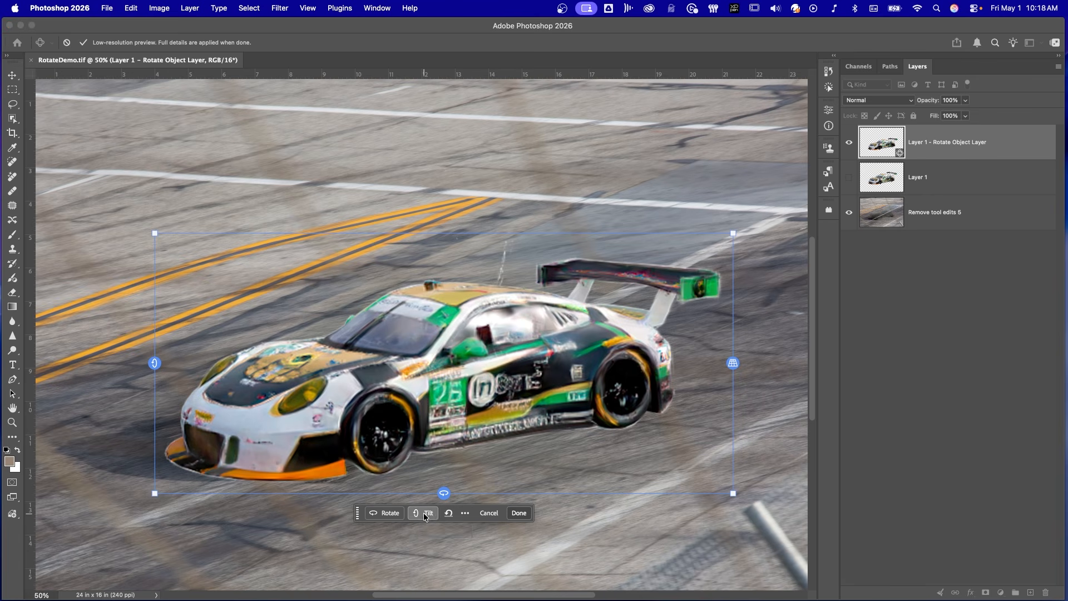
left_click_drag(423, 530, 423, 531)
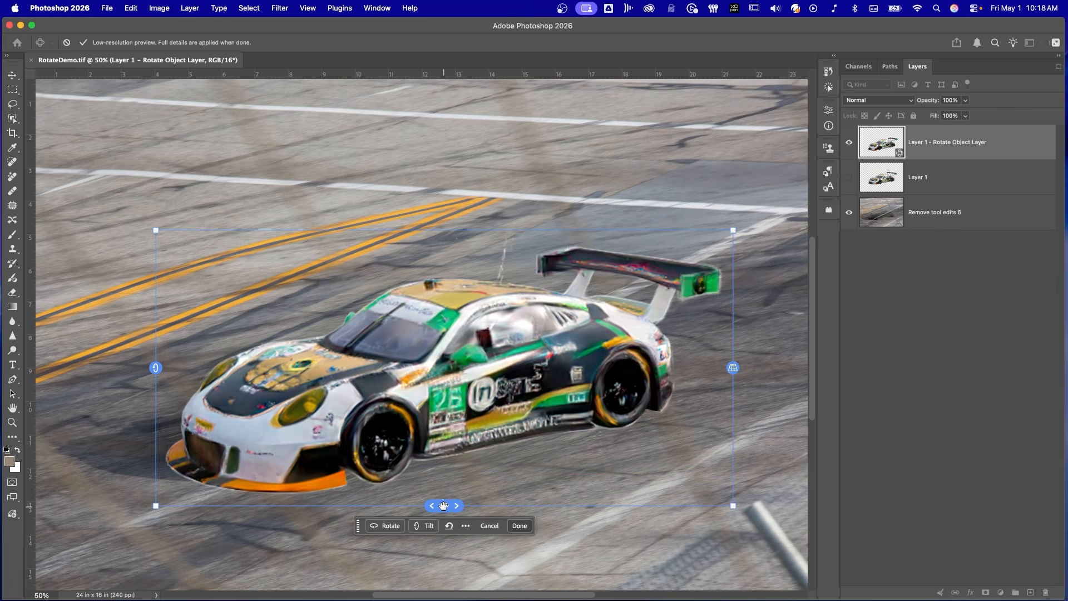
Step: Rotate the race car so its front faces more toward the viewer, and apply the rotation
left_click_drag(444, 507, 386, 544)
left_click(385, 528)
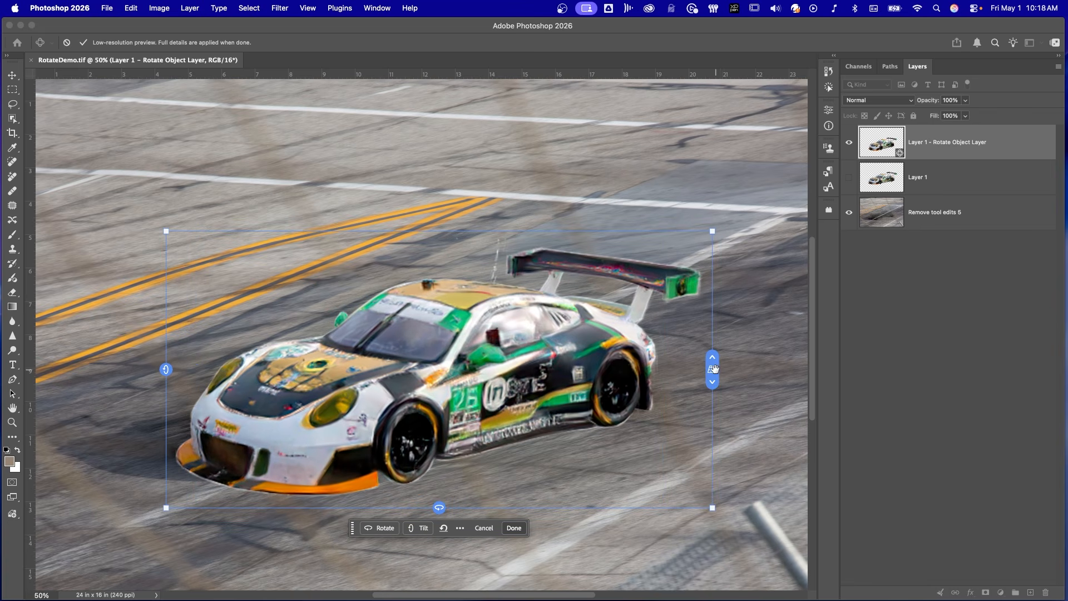
left_click_drag(714, 372, 713, 377)
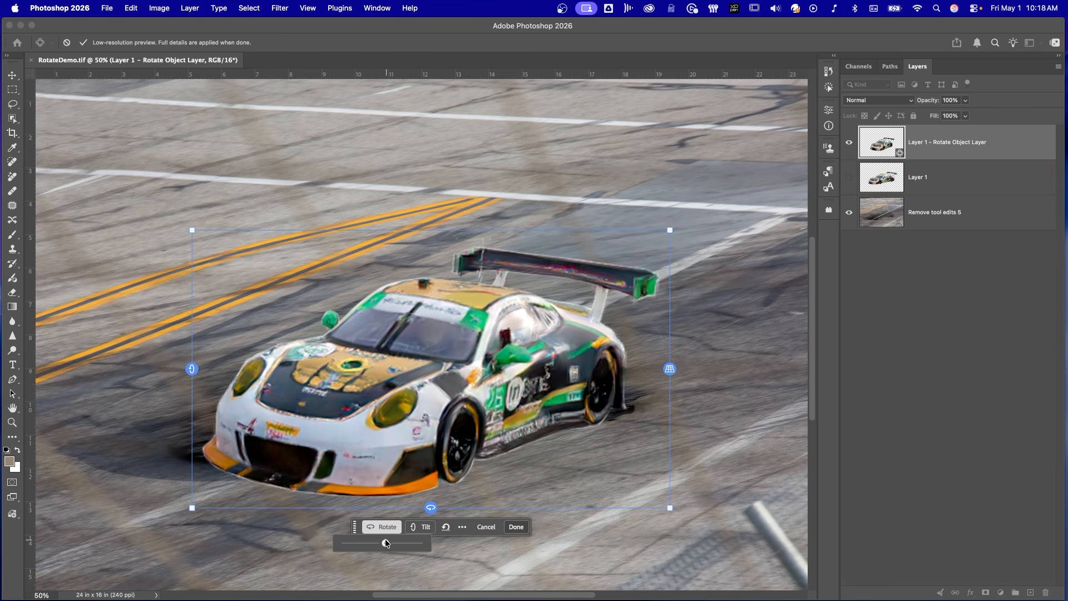
left_click_drag(387, 543, 385, 544)
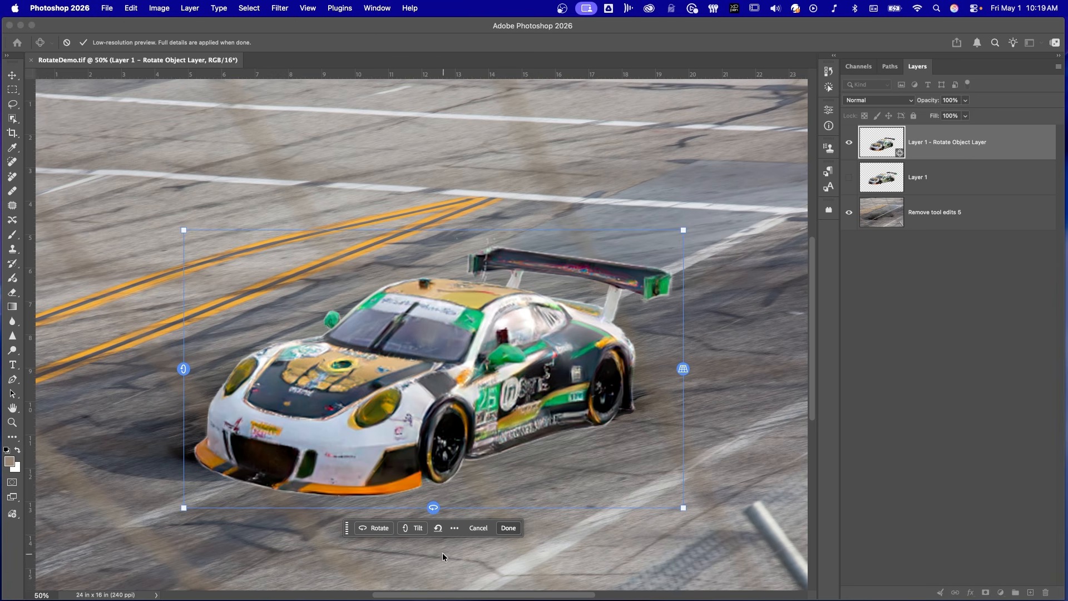
left_click(509, 528)
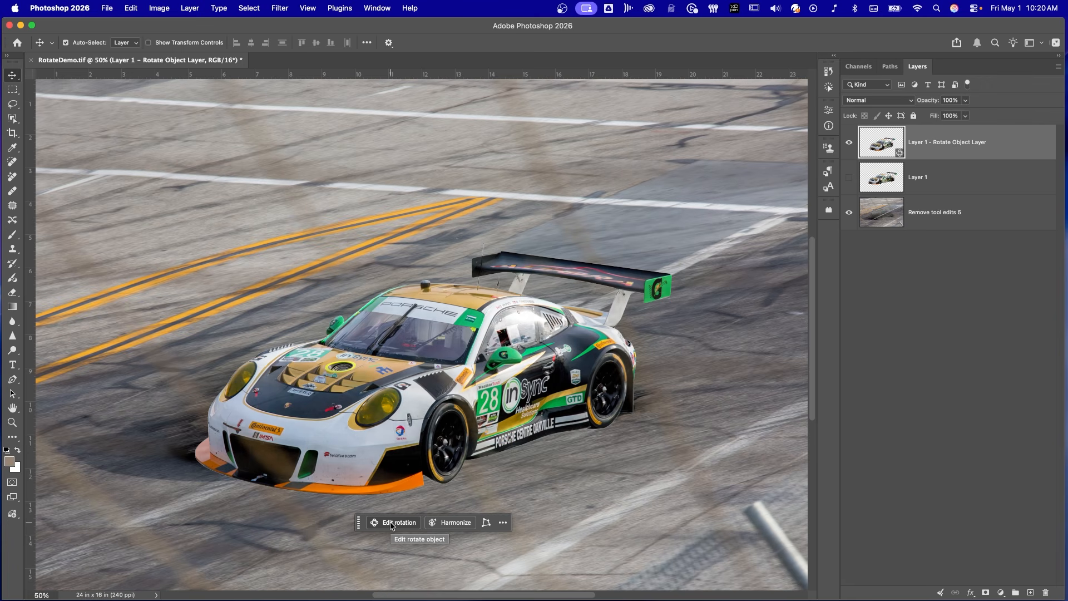
double_click(900, 153)
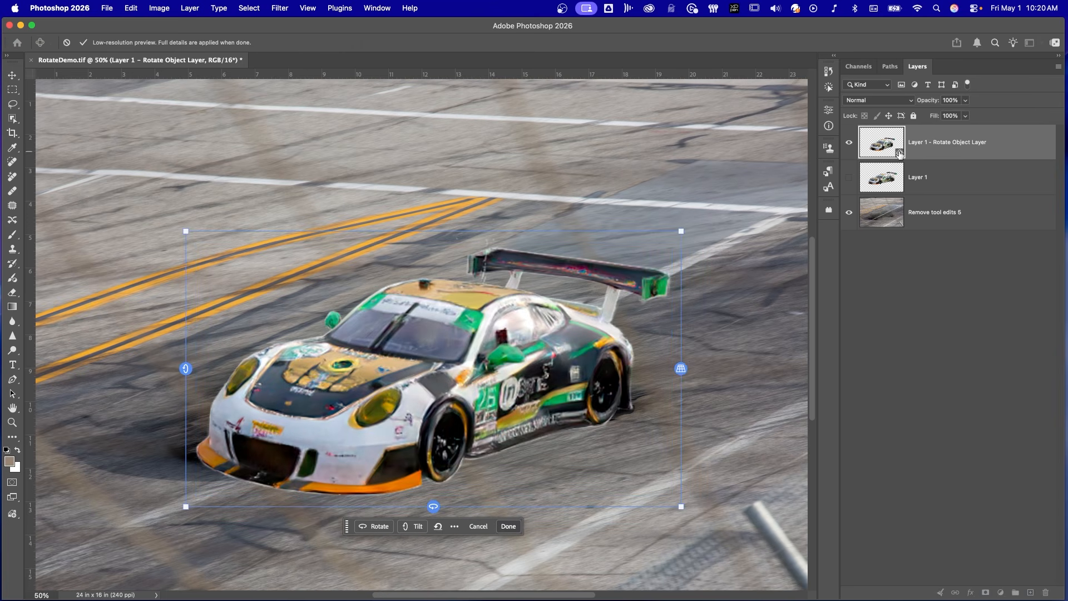
left_click(478, 526)
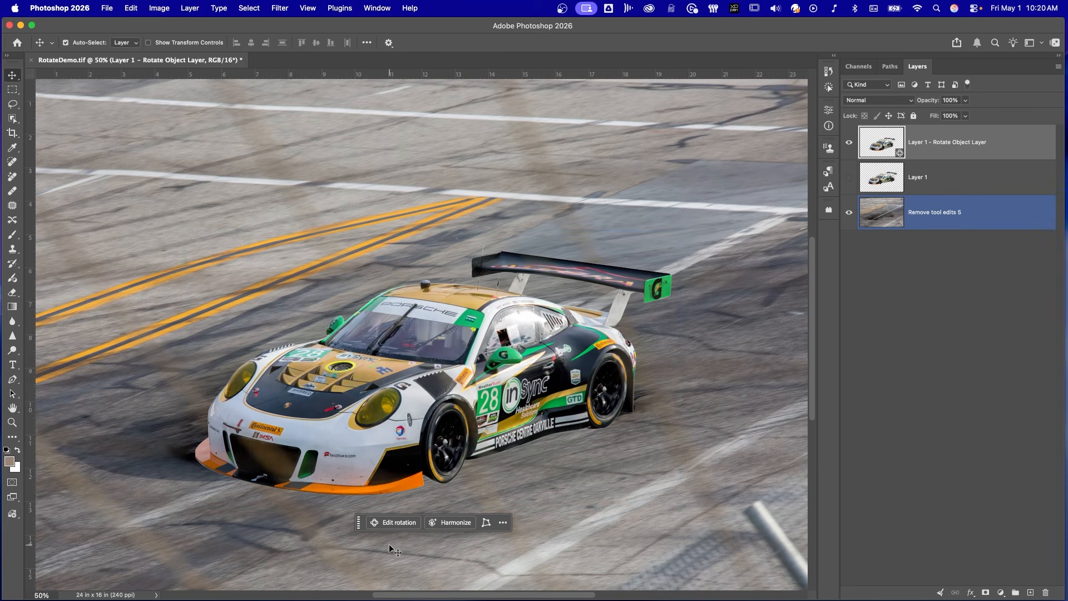
Step: Harmonize the rotated race car with the track background and choose the second variation
left_click(450, 524)
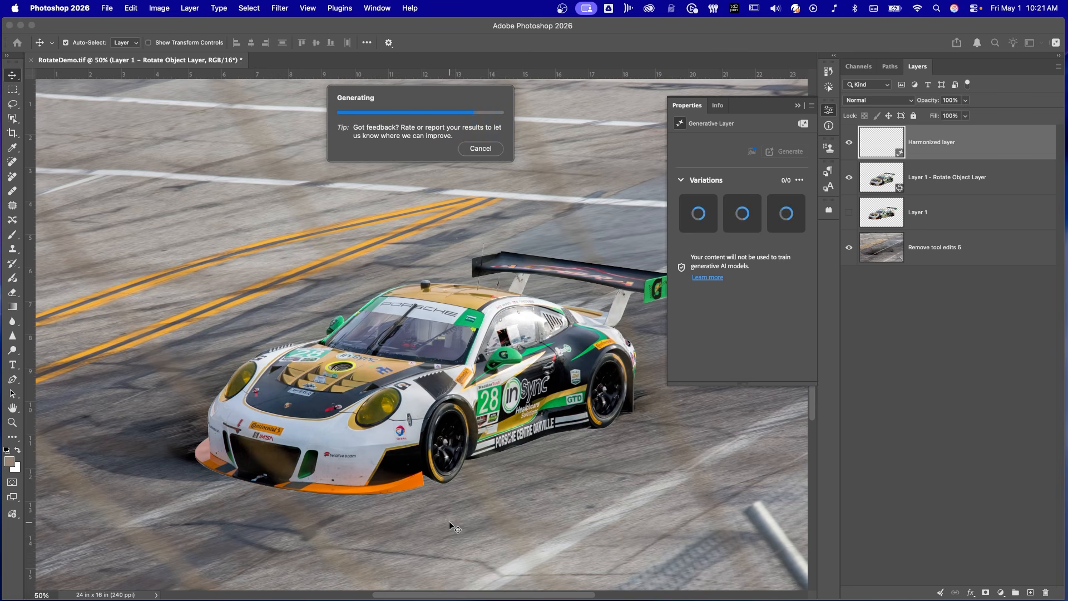
left_click(743, 213)
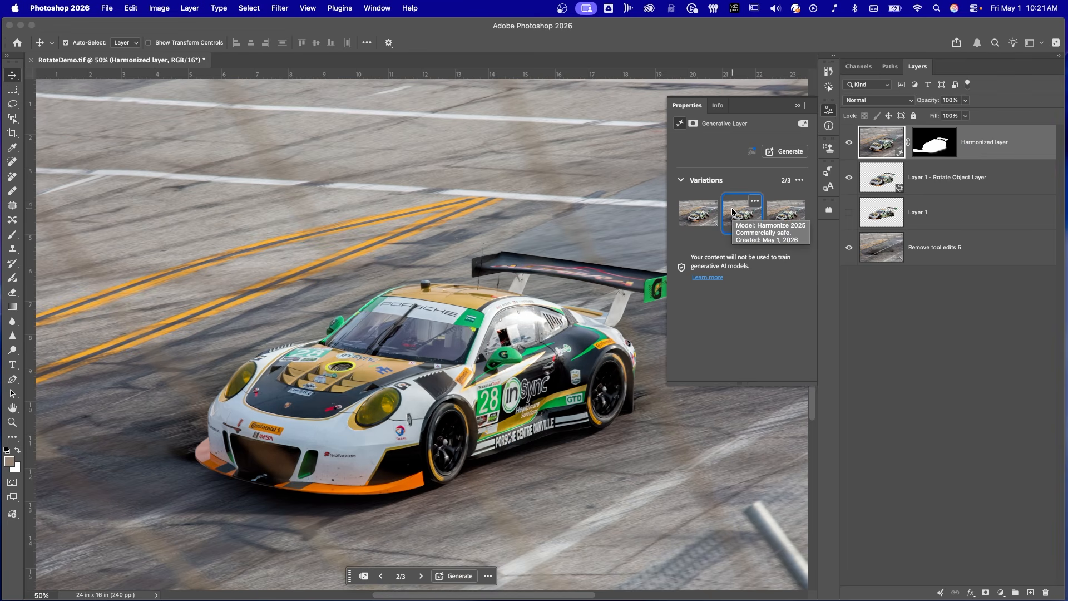
left_click(937, 433)
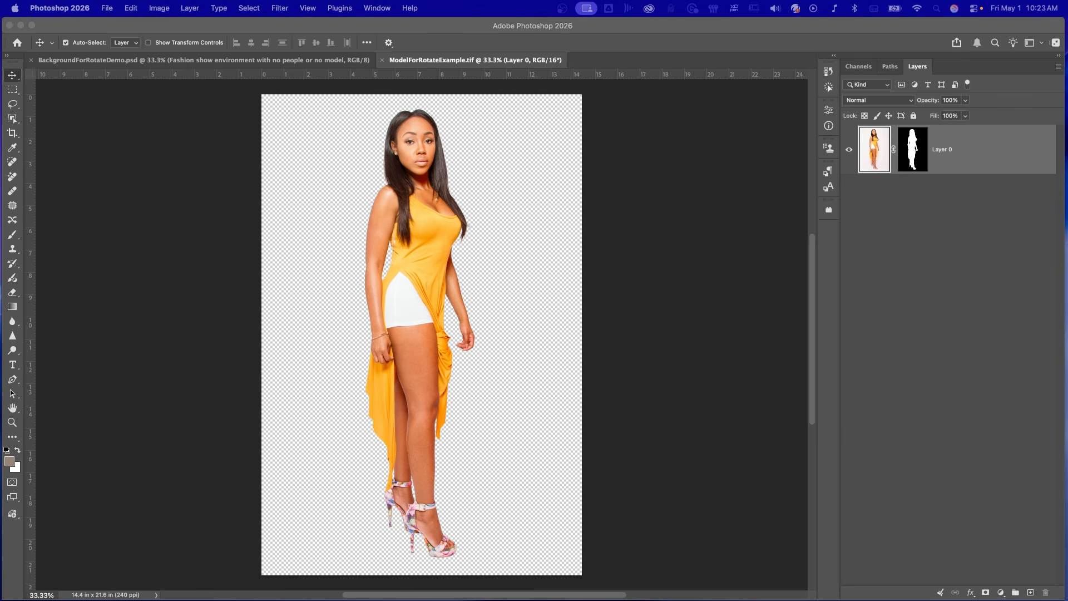
Step: Paste the model cutout into BackgroundForRotateDemo.psd and turn her slightly toward the image's right side with Rotate Object
left_click(104, 63)
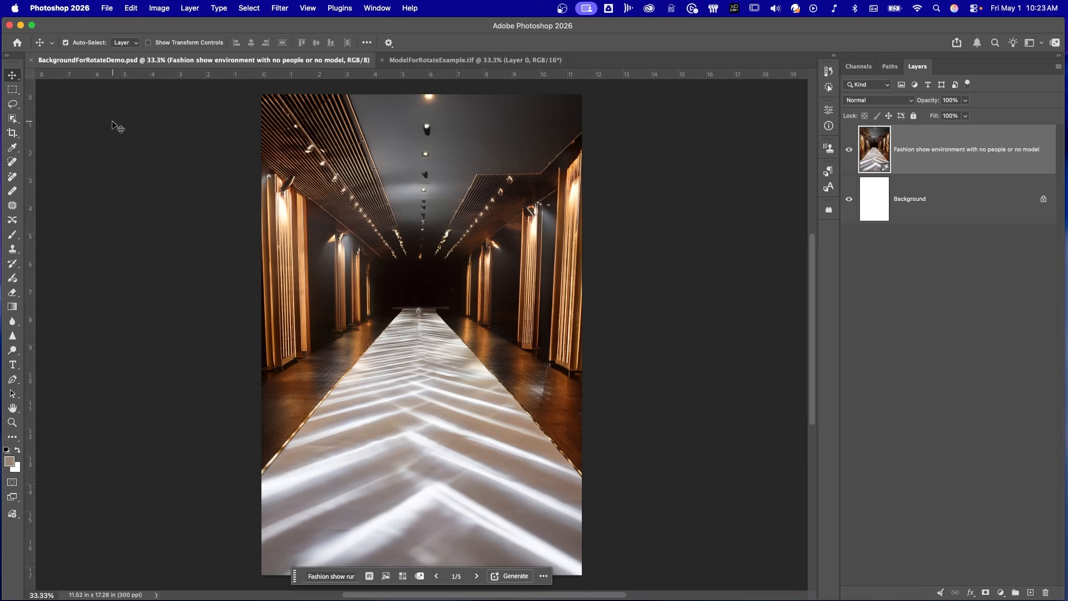
key("super+v")
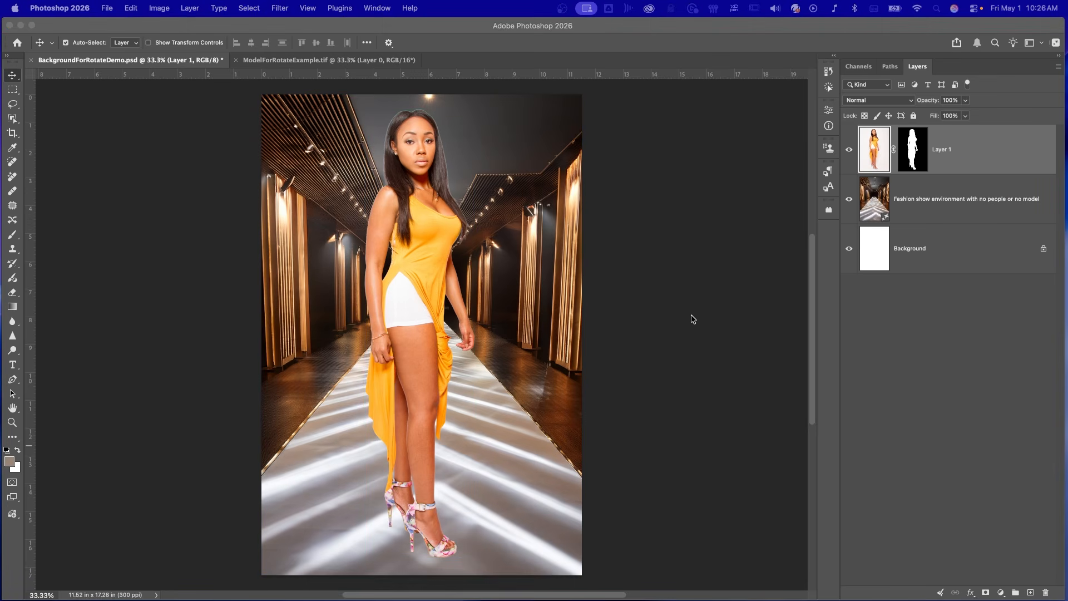
left_click(986, 151)
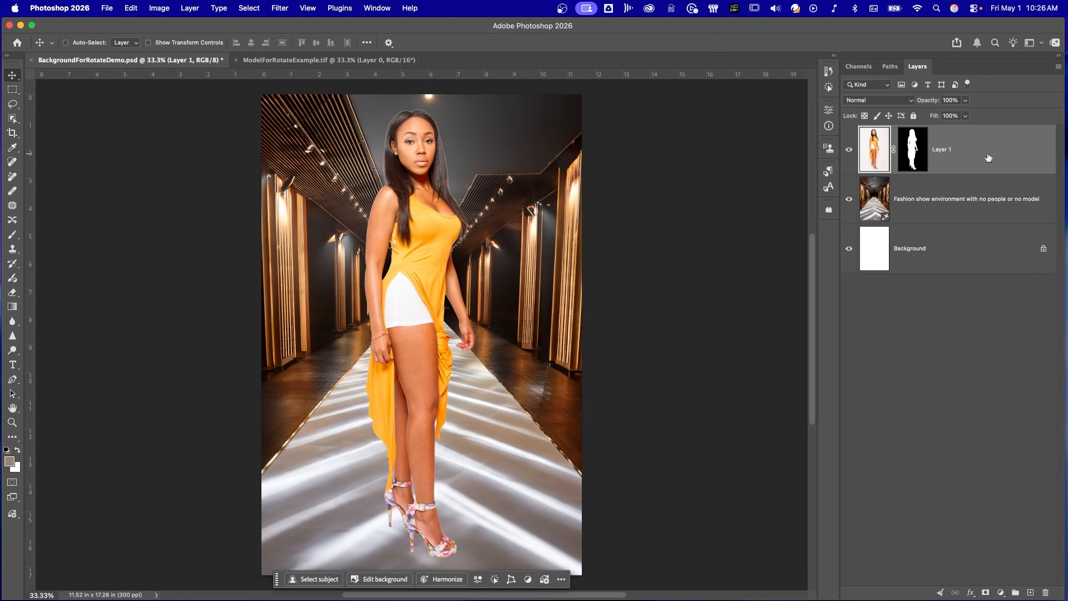
key("super+t")
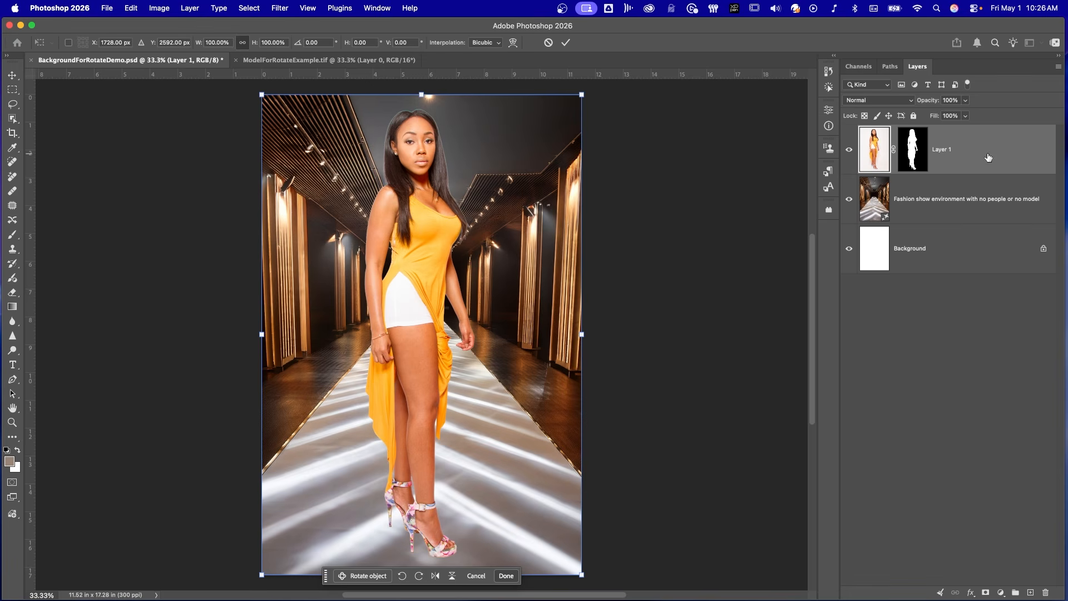
left_click(361, 576)
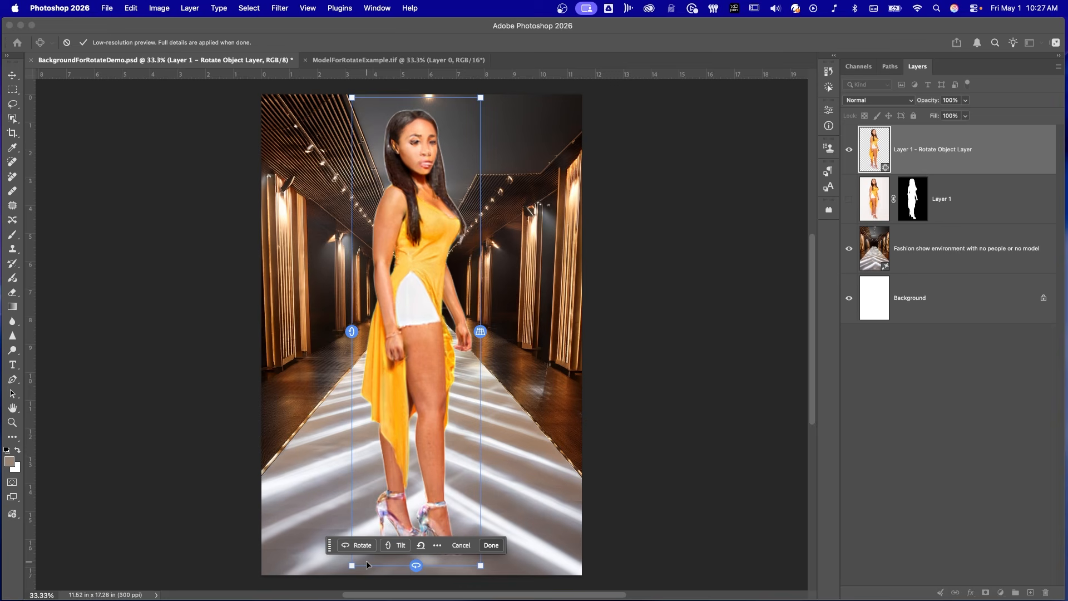
left_click(492, 544)
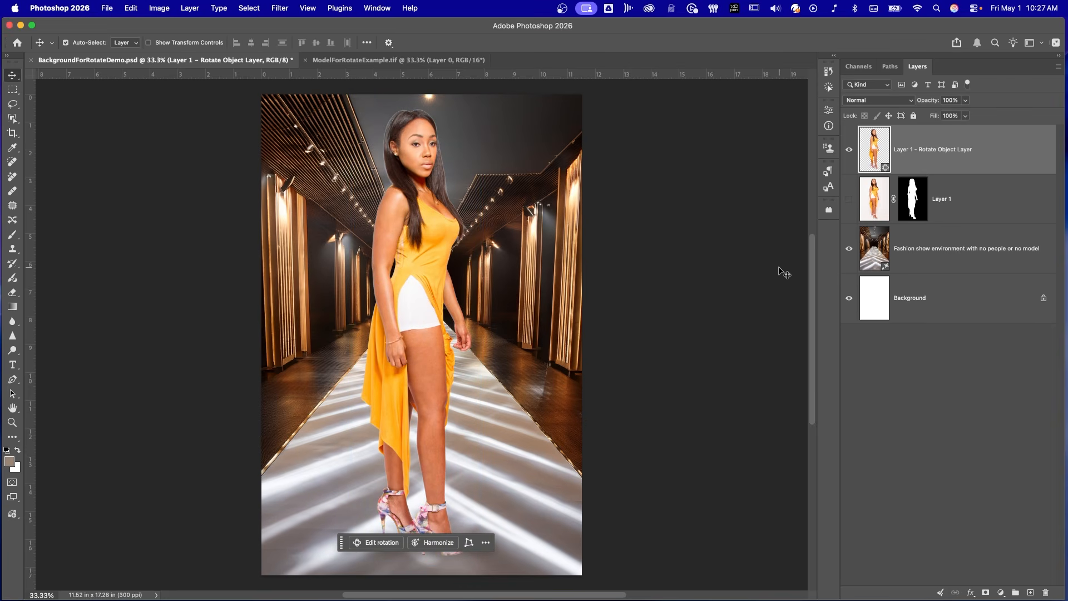
Step: Harmonize the rotated model with the runway background, compare the variations, and choose the third one
left_click(432, 544)
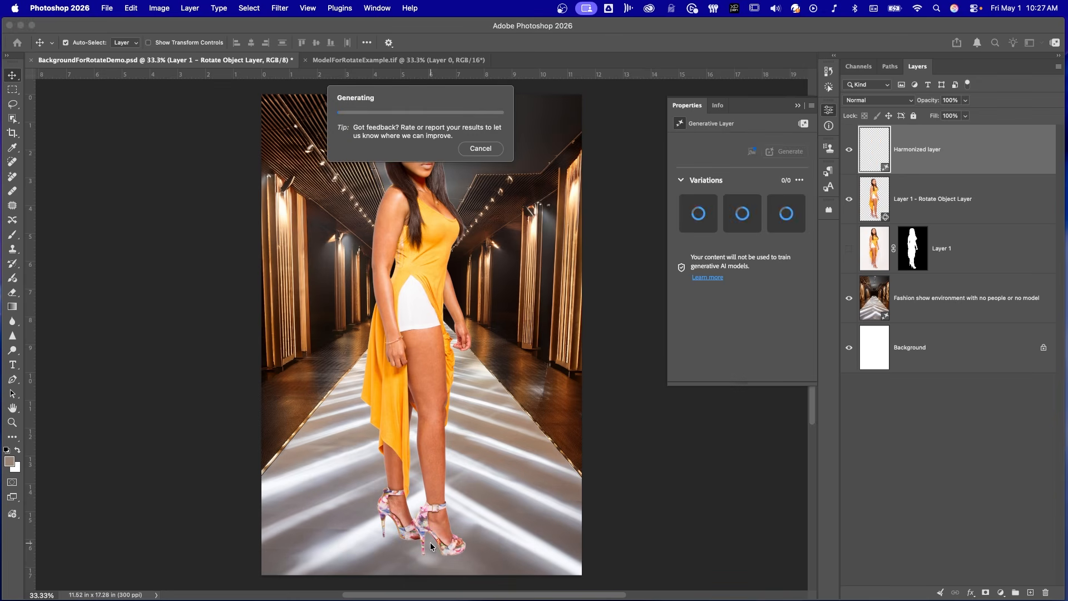
left_click(735, 217)
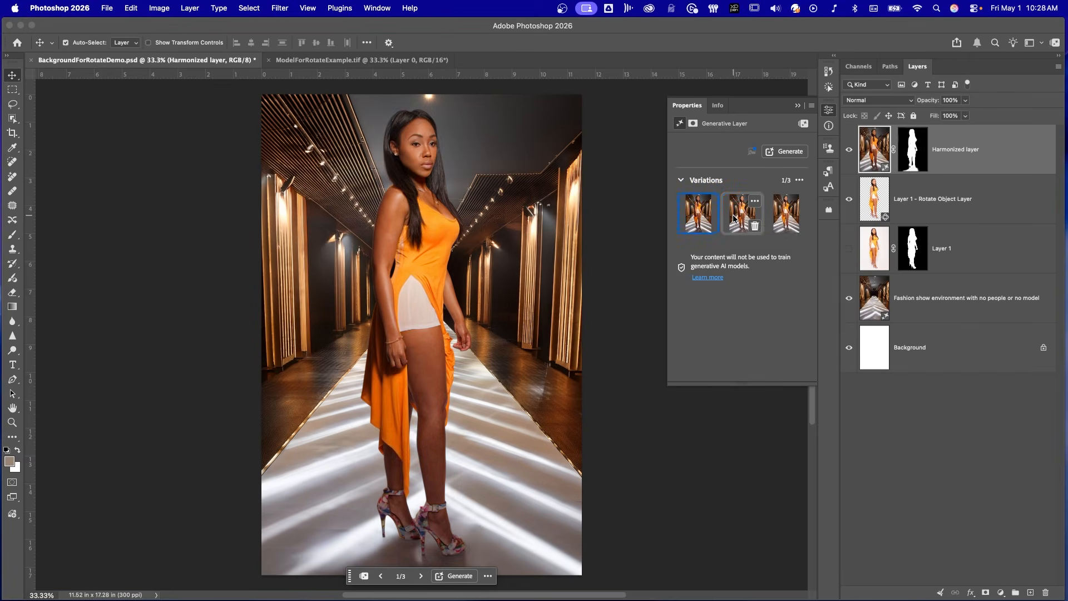
left_click(778, 218)
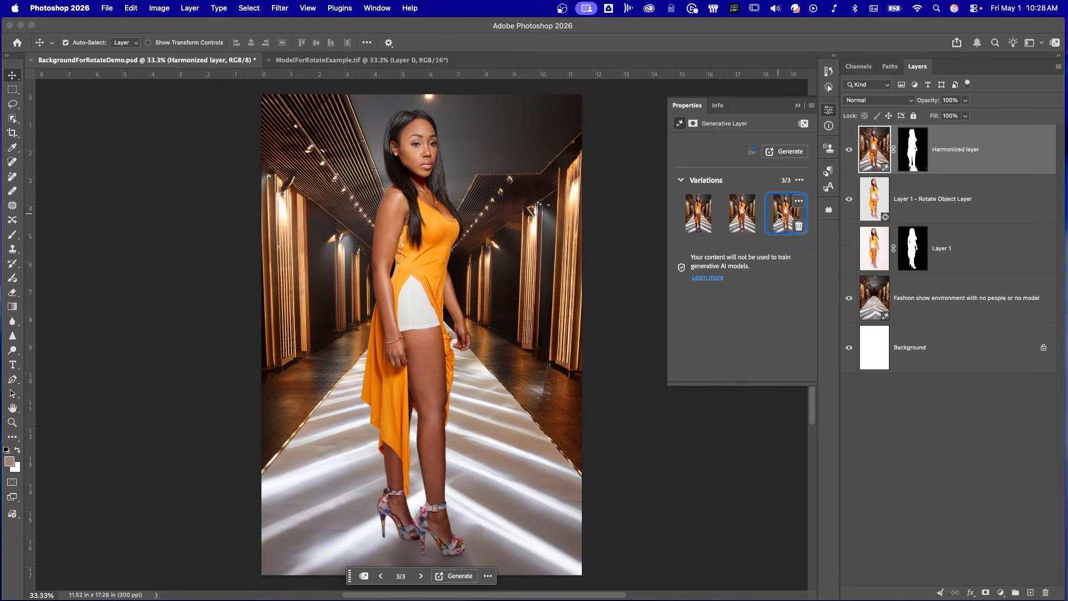
left_click(694, 211)
left_click(774, 217)
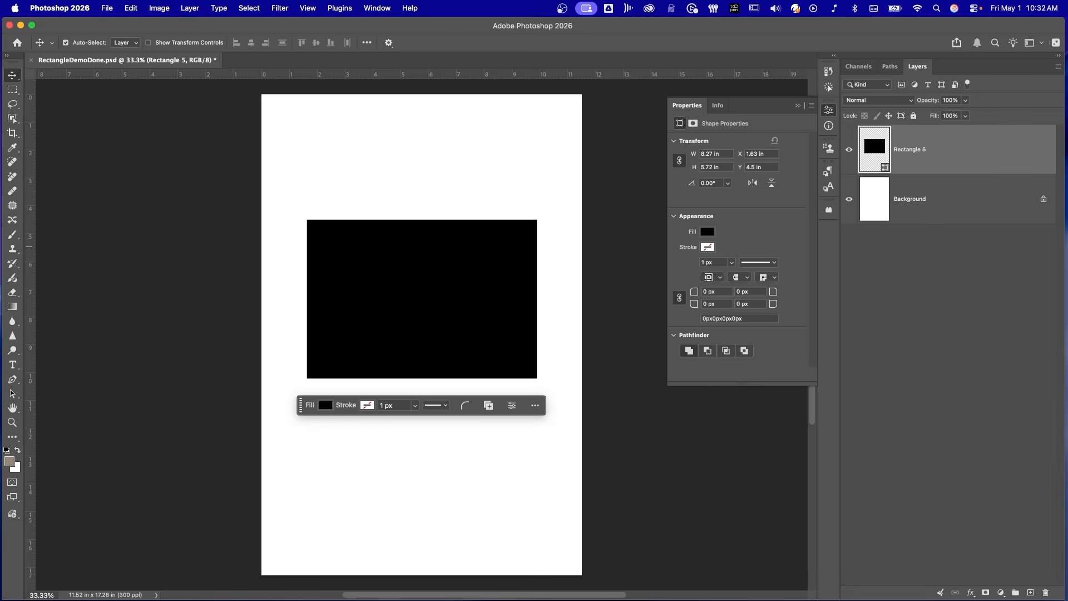
Step: Rasterize the black rectangle's shape layer in RectangleDemoDone.psd
right_click(954, 156)
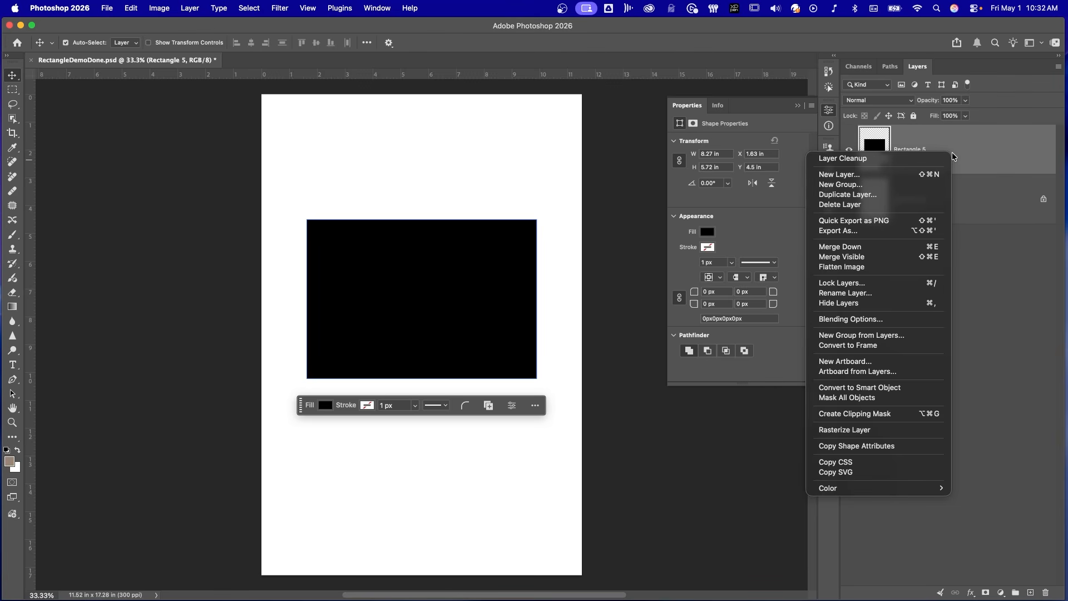
left_click(892, 430)
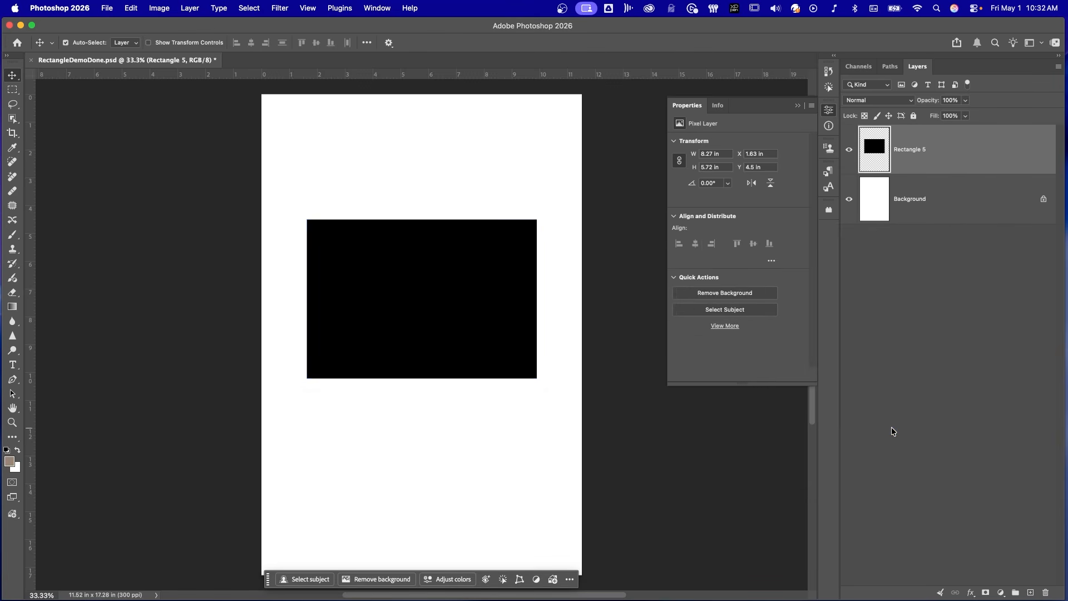
Step: Turn the black rectangle into a 3D box with Rotate Object, rotating about 31°, tilting about 13.8° and adjusting its perspective
key("super+t")
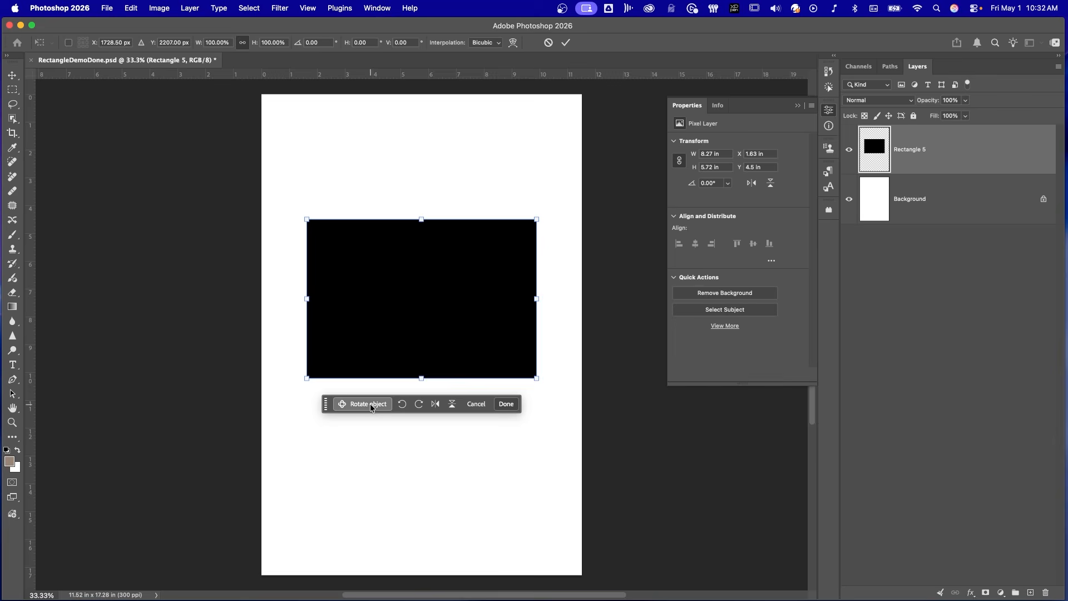
left_click(371, 405)
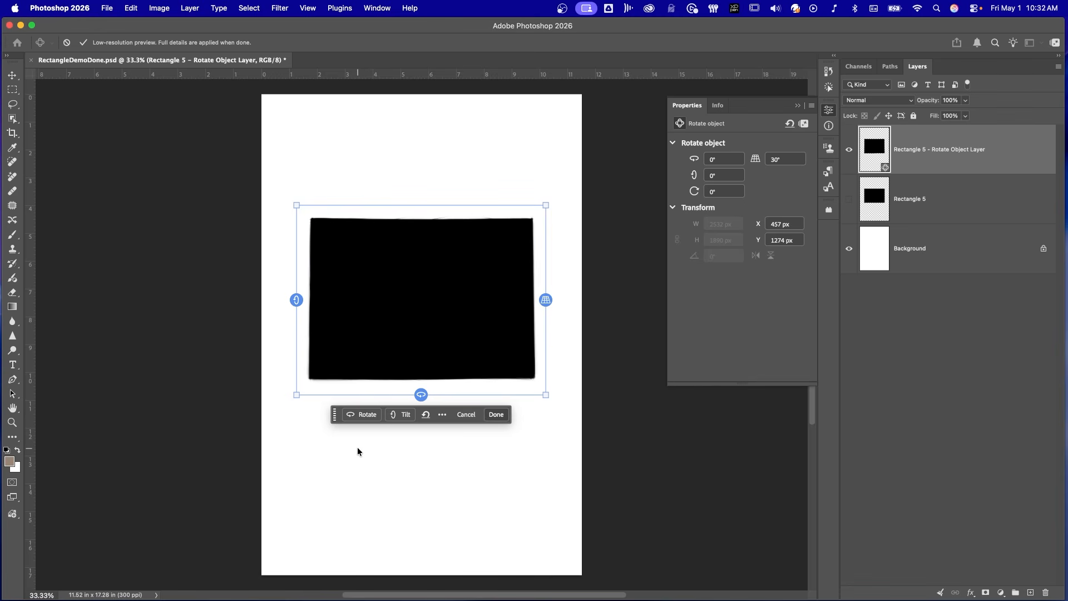
left_click(367, 414)
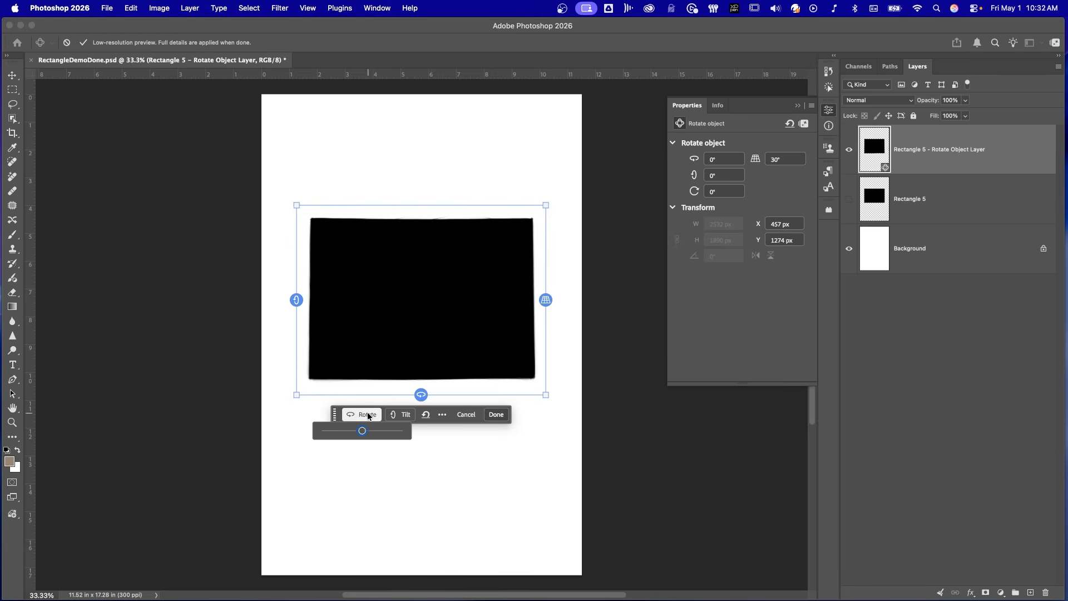
left_click_drag(362, 431, 364, 431)
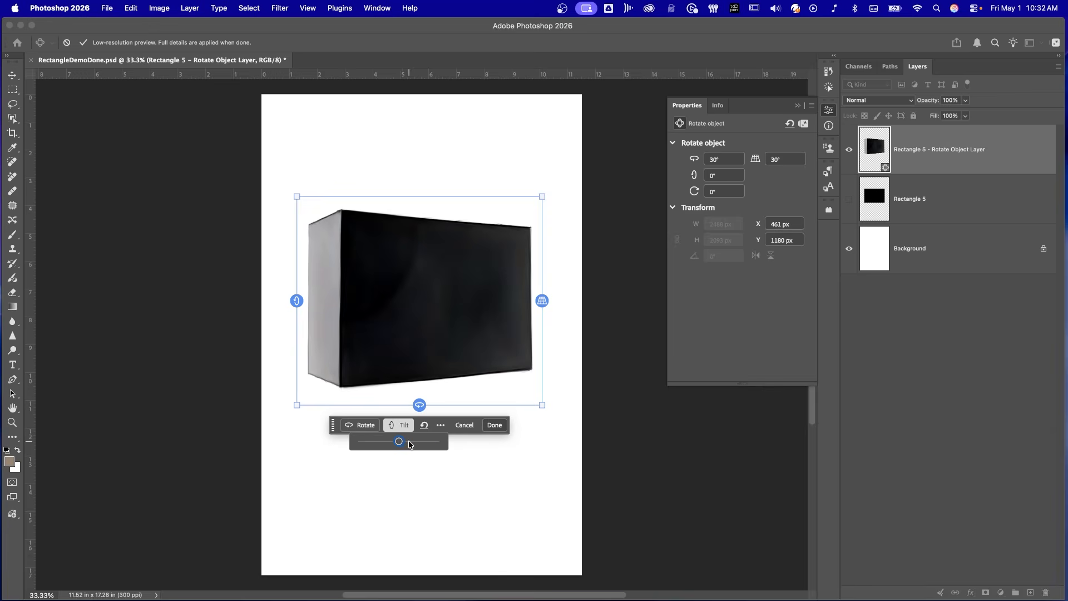
left_click_drag(399, 442, 404, 447)
left_click_drag(547, 313, 548, 293)
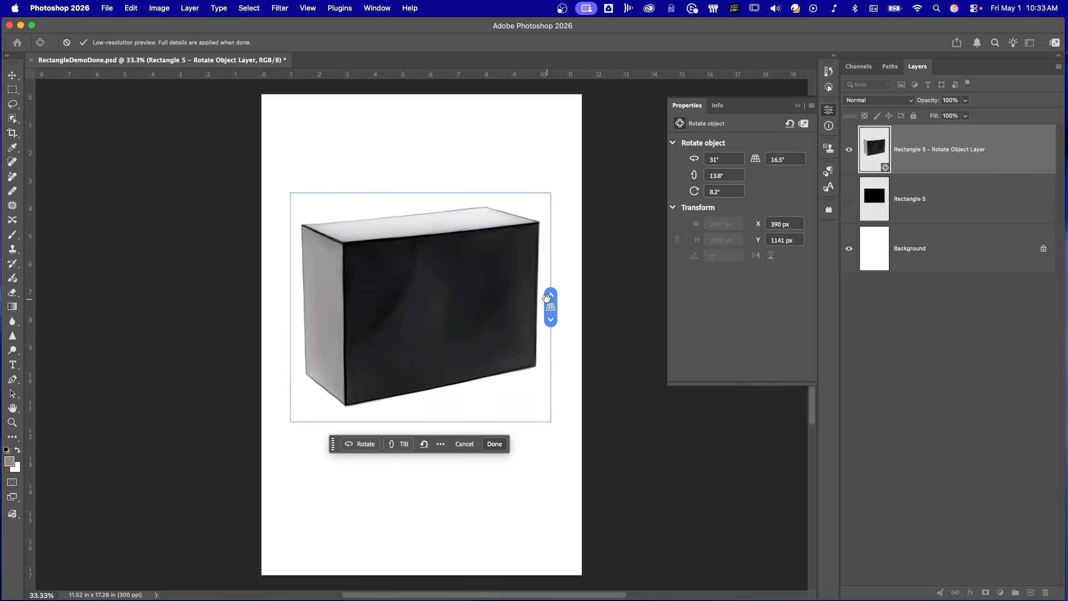
left_click(493, 443)
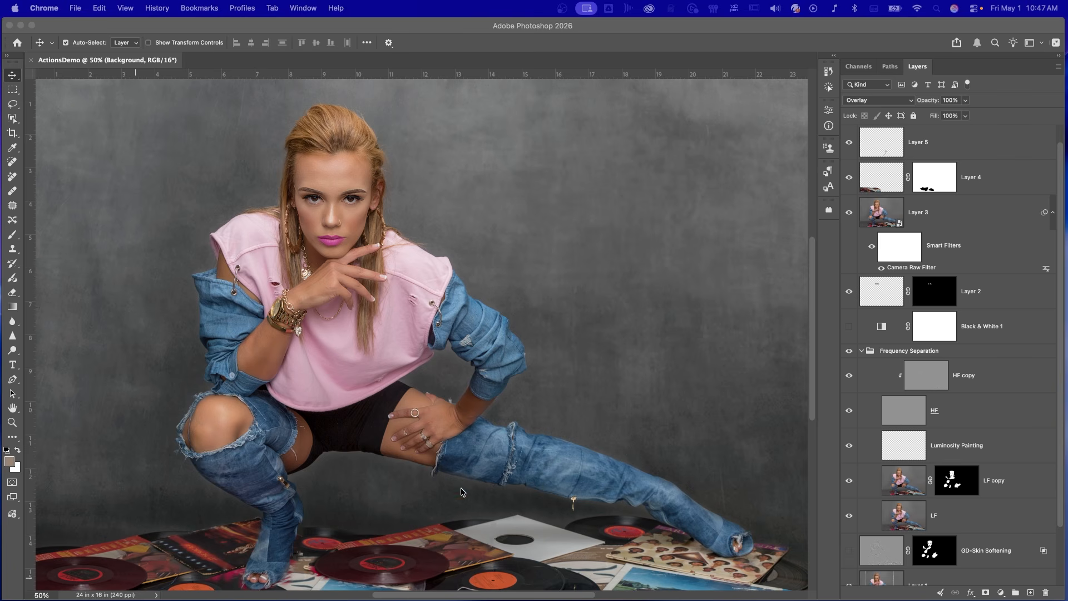
Step: Preview the Essentials actions for Basic Adjustments, Subject & Background and Creative Effects on the ActionsDemo portrait
left_click(478, 543)
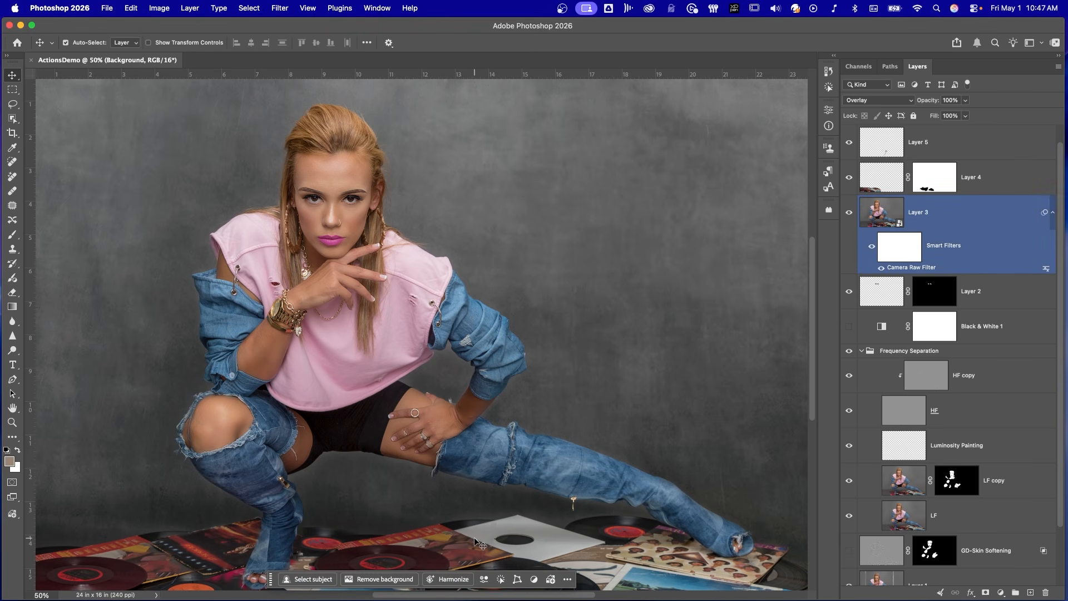
left_click(501, 581)
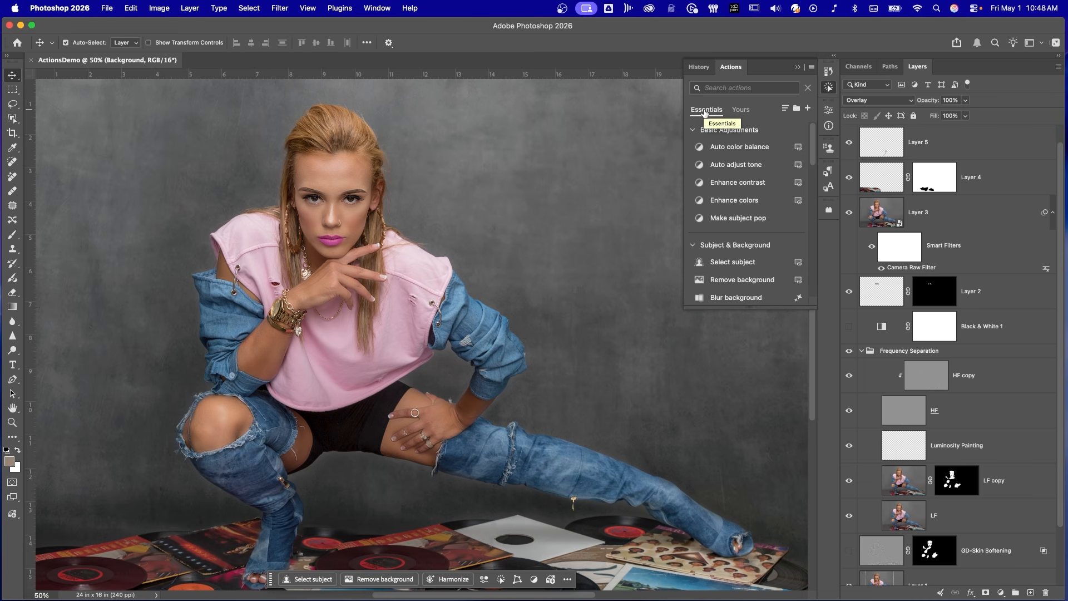
left_click(721, 148)
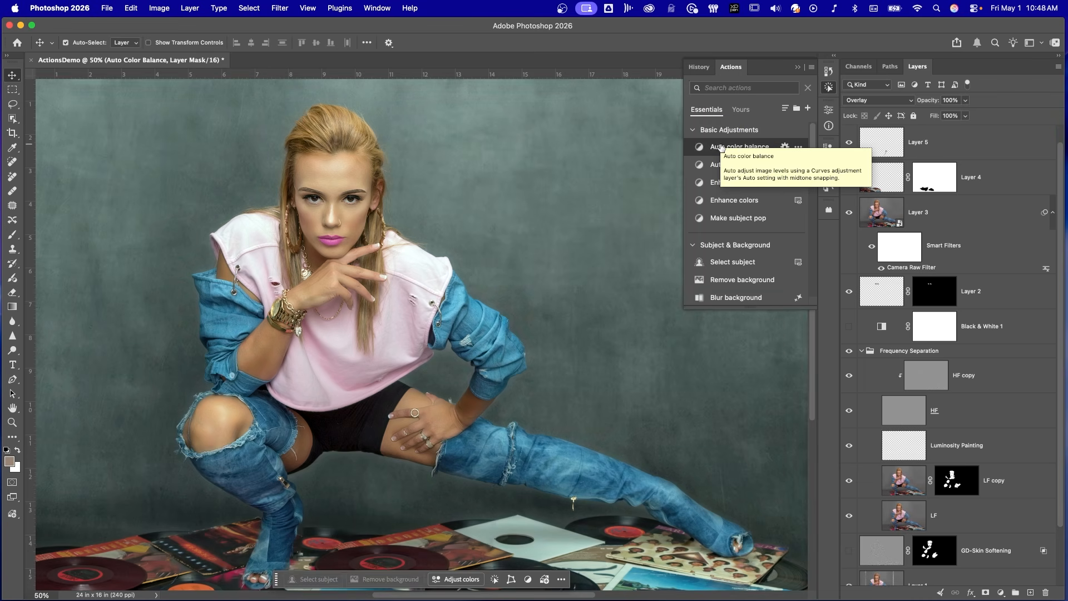
left_click(716, 164)
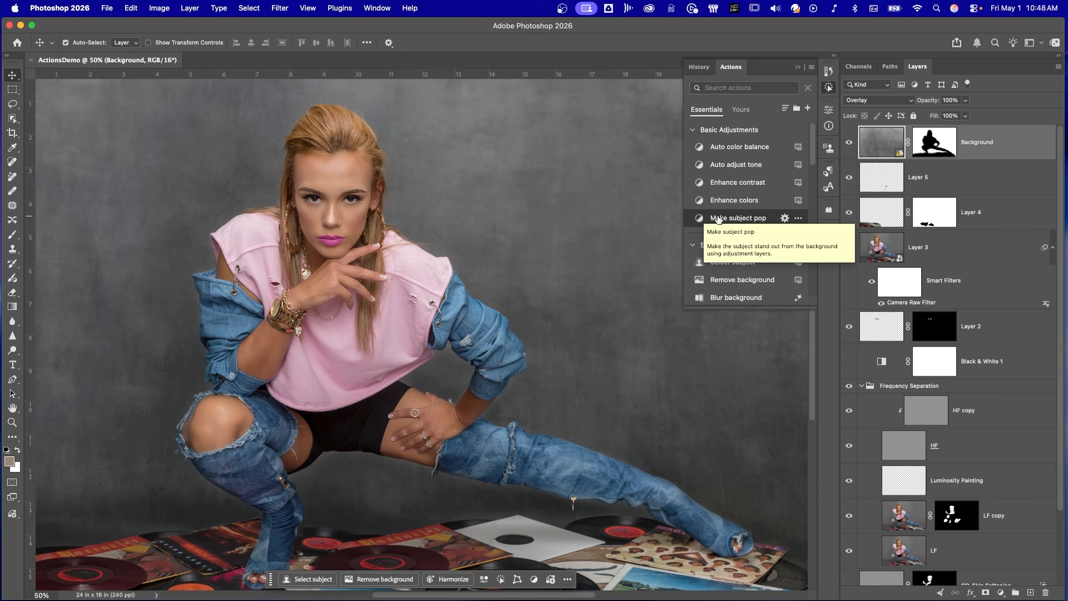
scroll(718, 218, "down", 5)
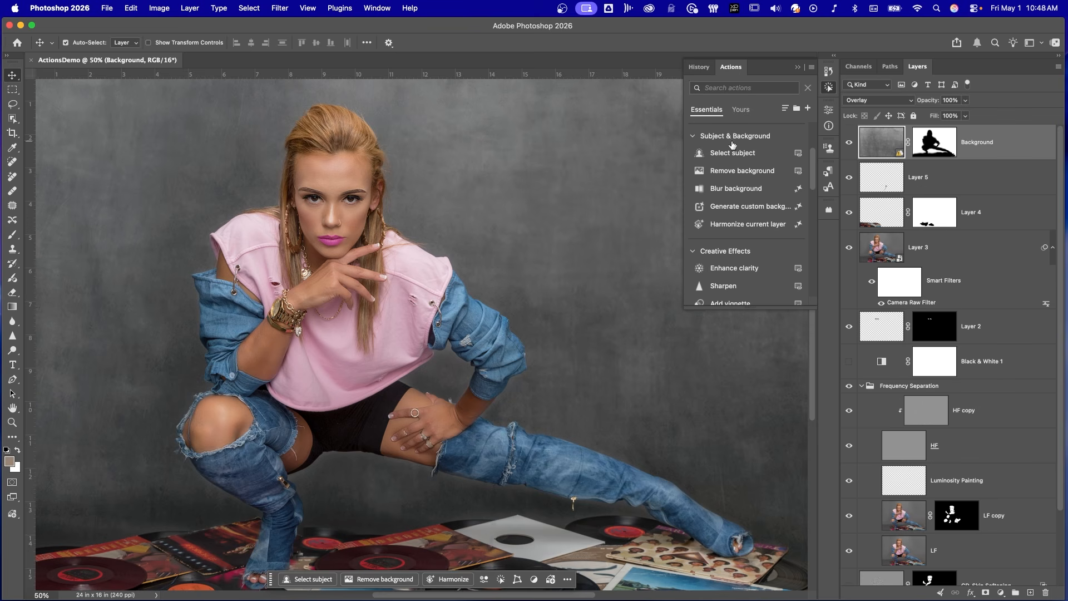
left_click(732, 172)
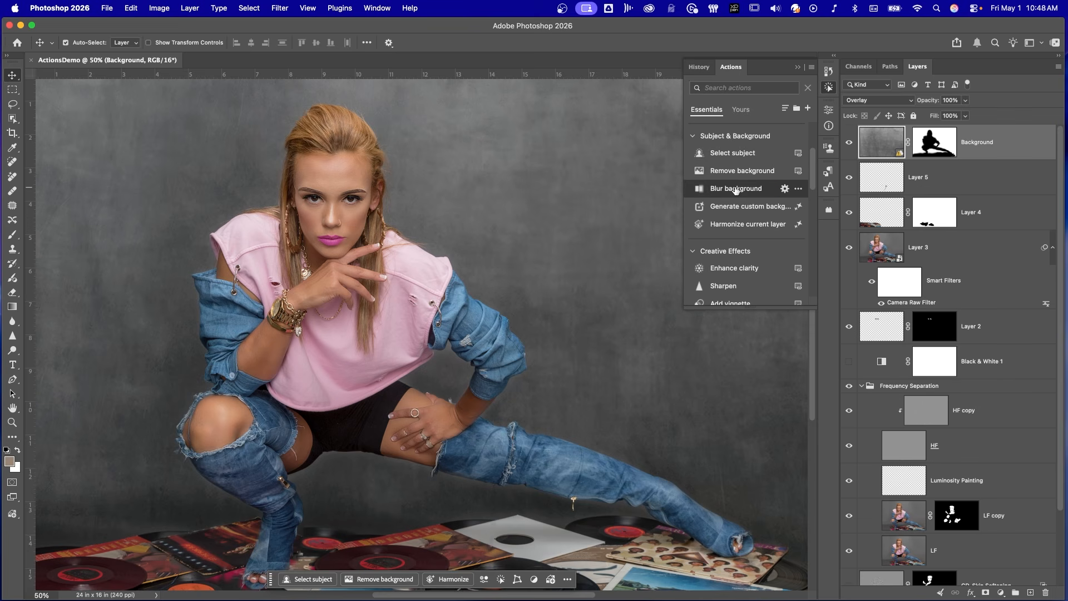
scroll(737, 178, "down", 4)
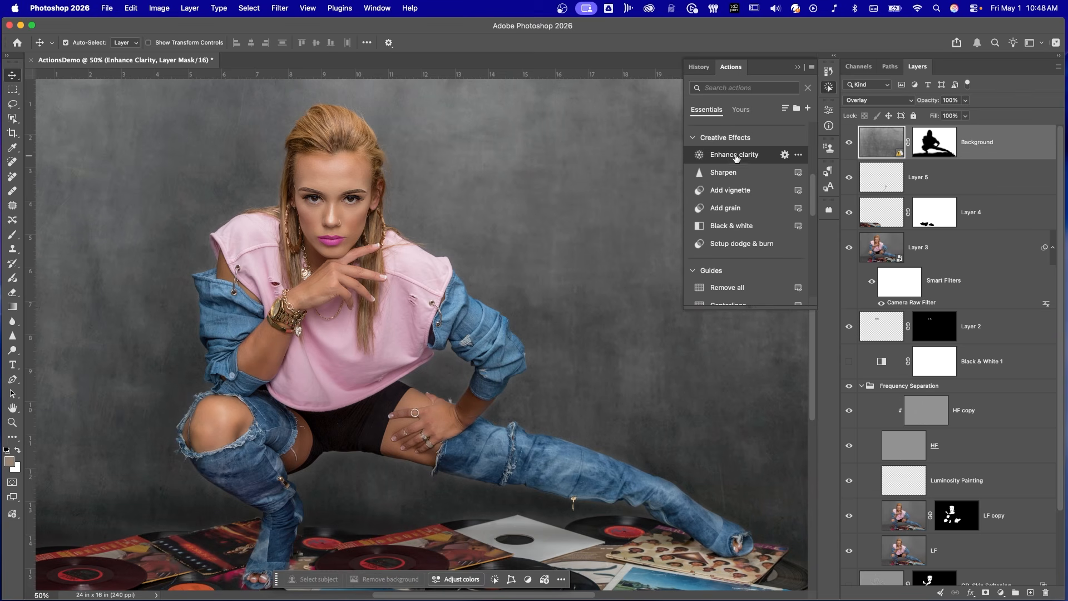
left_click(732, 195)
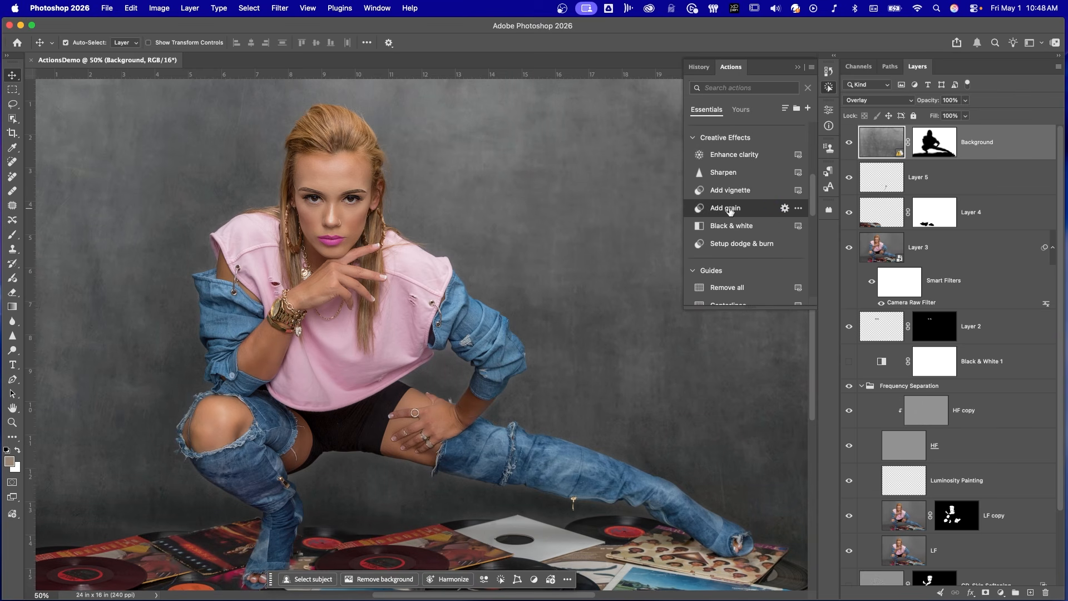
left_click(723, 226)
Step: Examine the Guides, Resize and Export actions, previewing the 4x4 grid, and look through the personal action sets
scroll(724, 226, "down", 5)
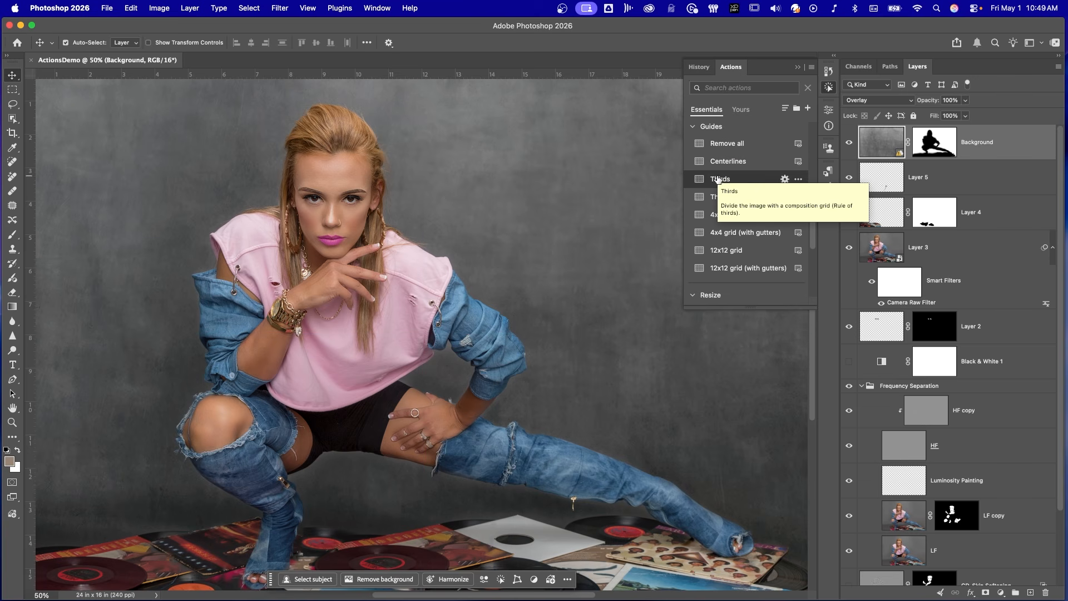
left_click(712, 216)
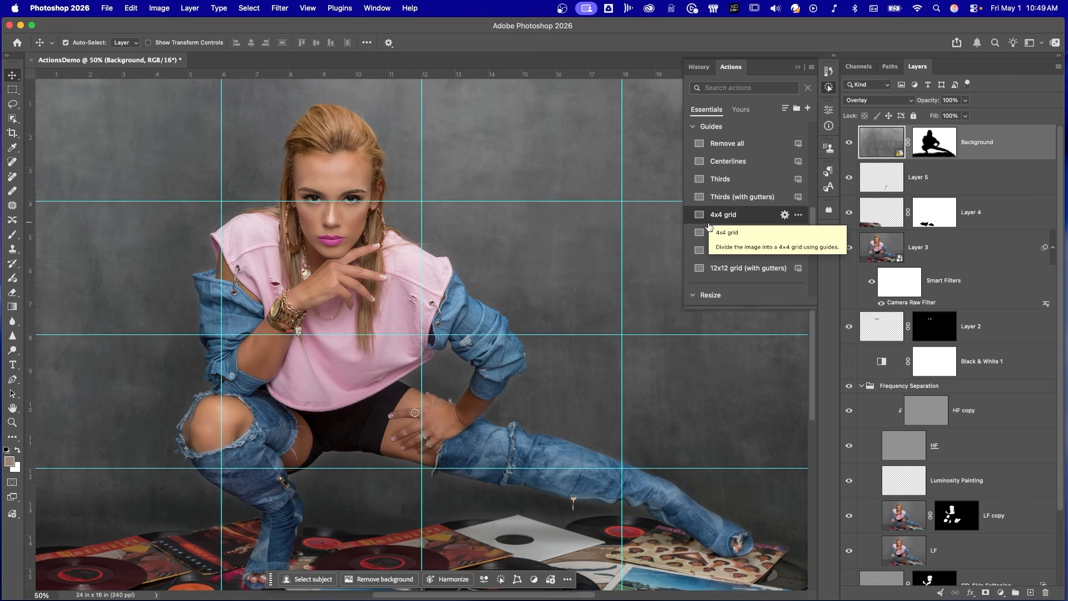
scroll(741, 158, "down", 4)
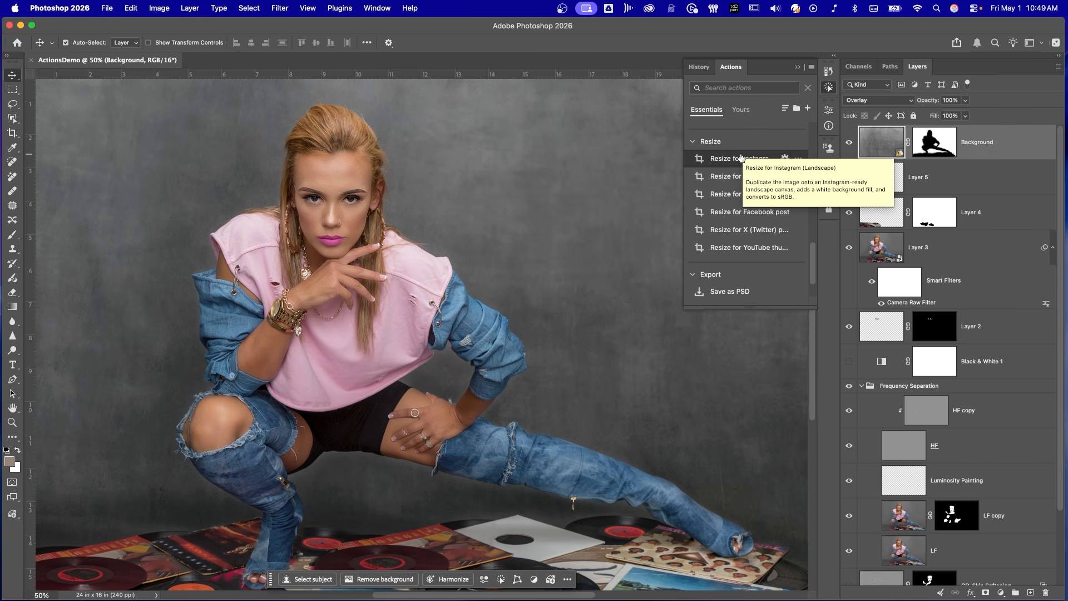
scroll(720, 206, "down", 3)
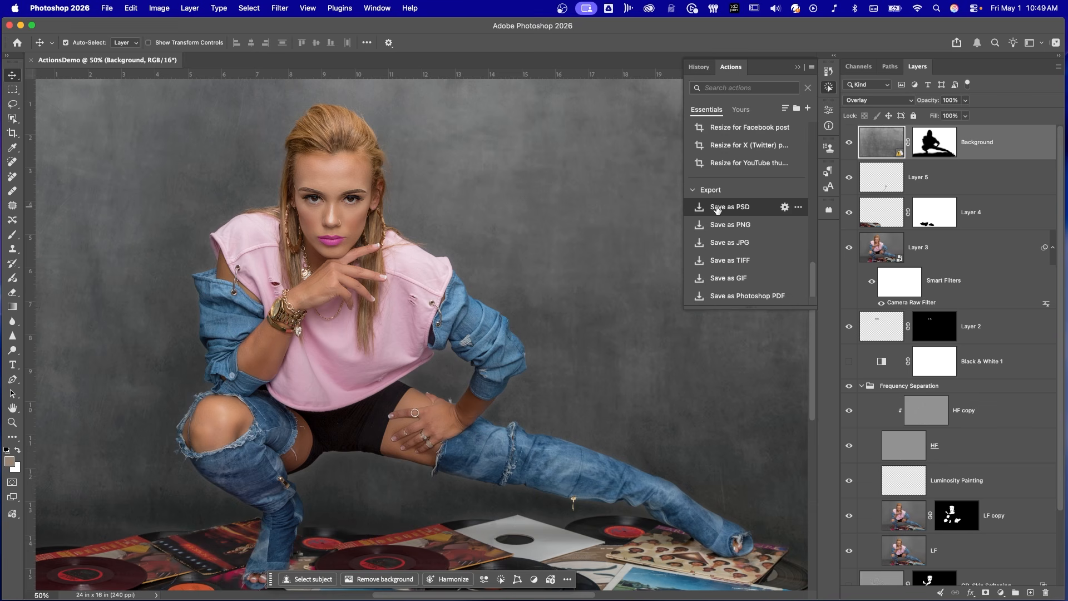
left_click(741, 110)
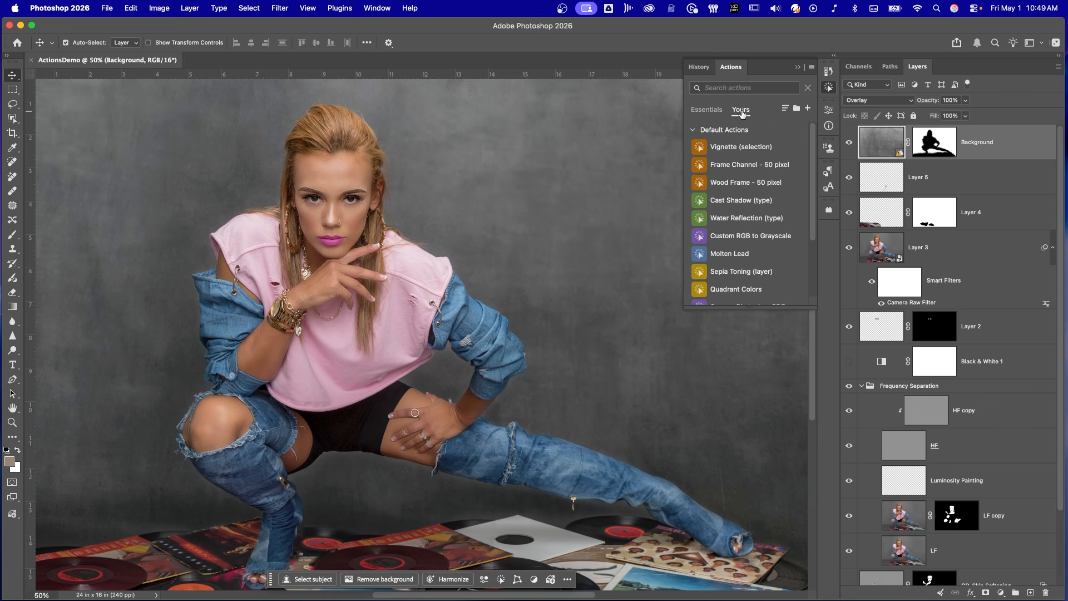
left_click_drag(815, 177, 812, 251)
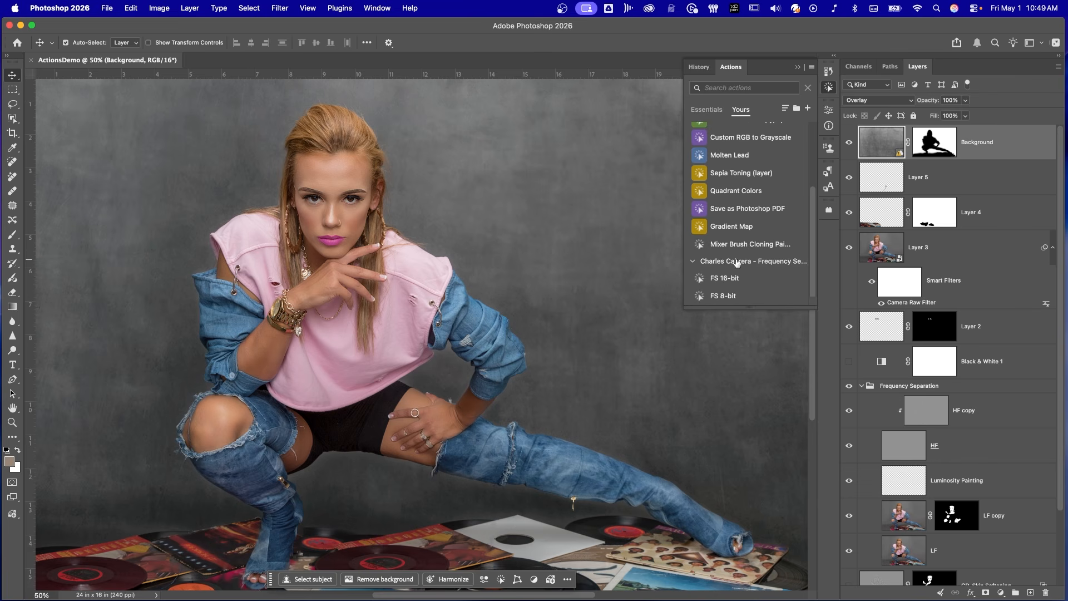
Step: Apply the Enhance colors essential action to the portrait and reduce its adjustment layer's opacity to 16%
left_click(707, 110)
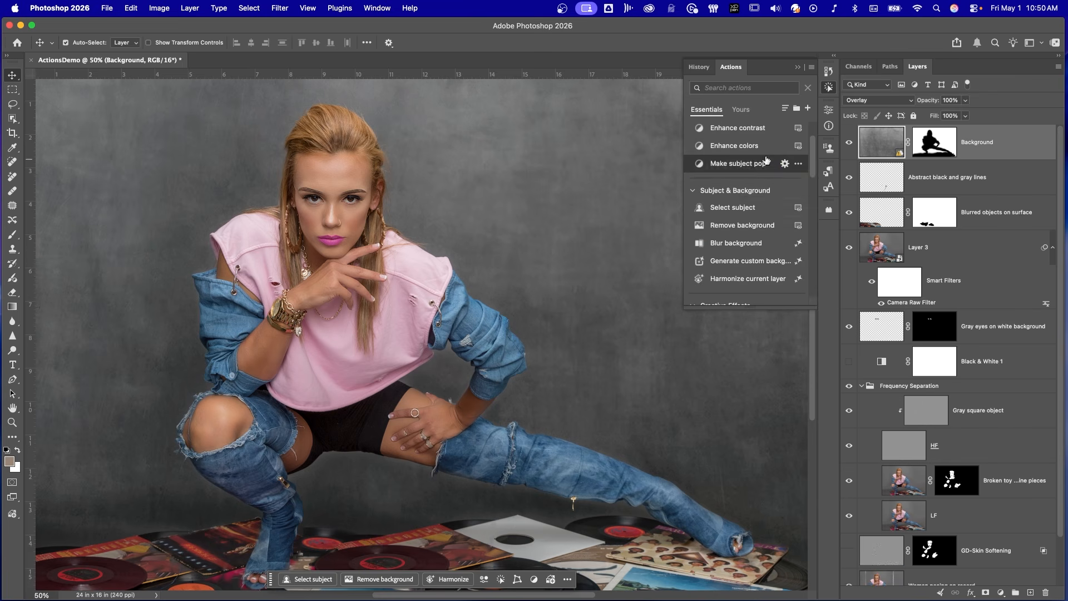
left_click(729, 146)
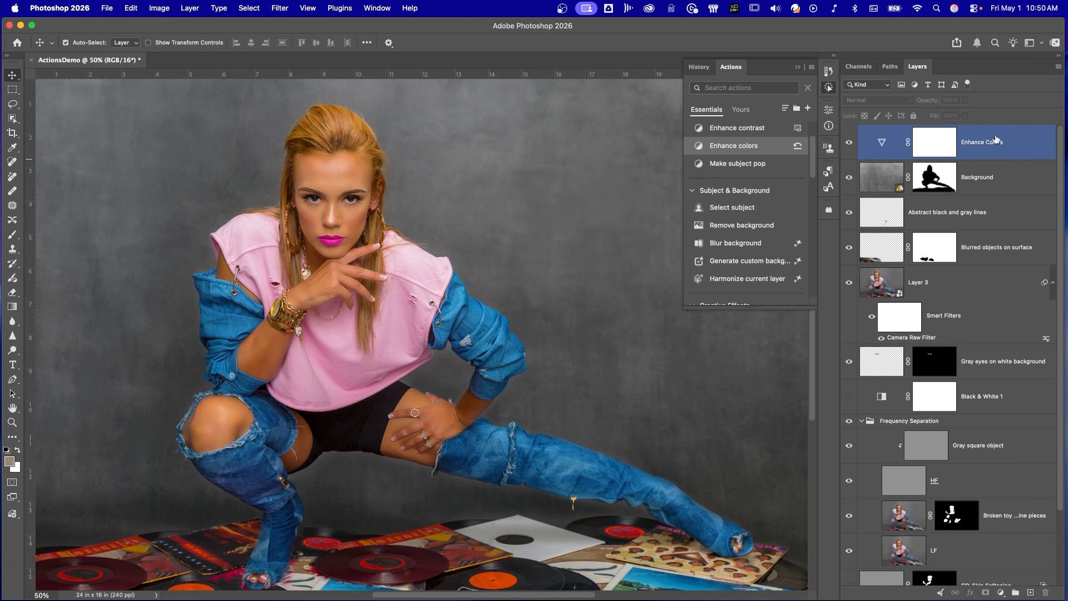
left_click(935, 156)
left_click(965, 100)
left_click_drag(965, 114, 924, 119)
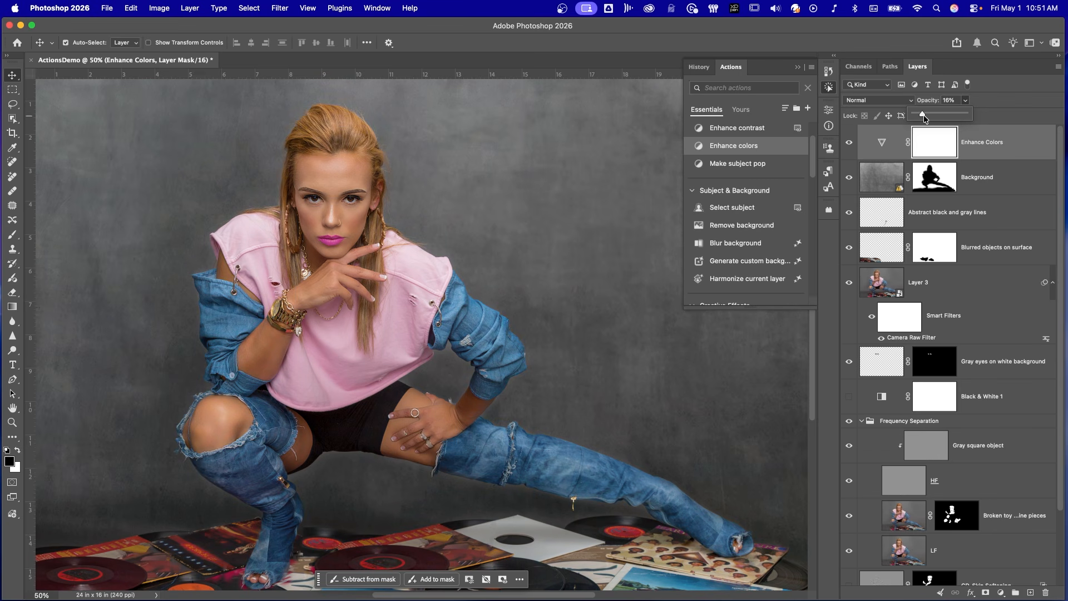
Step: Open the Enhance clarity action for editing, review its name, description, shortcut and step options, and return to the action list
scroll(746, 211, "down", 5)
left_click(797, 177)
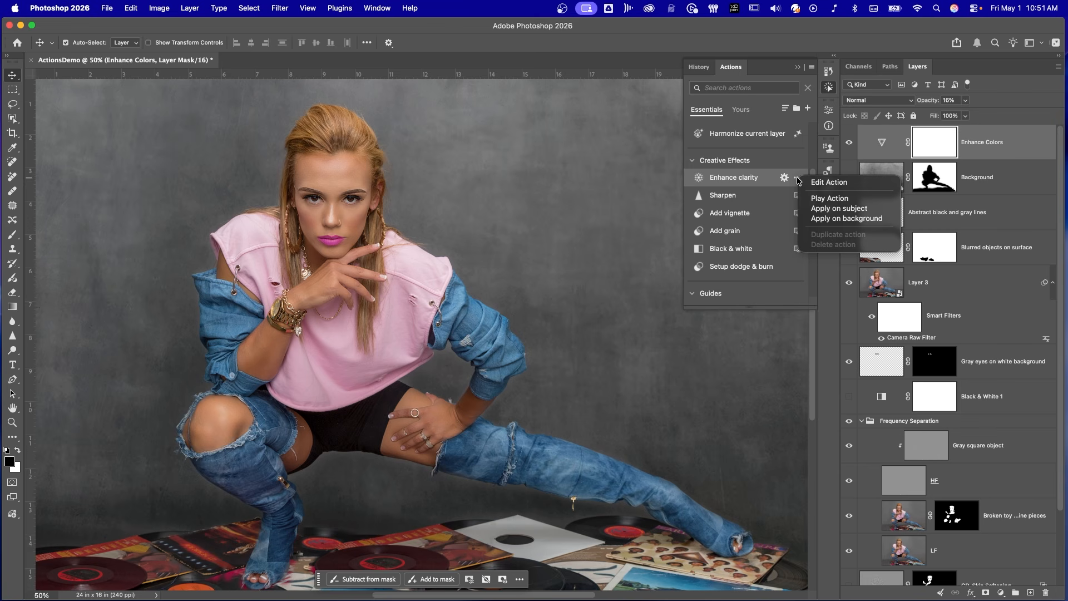
left_click(824, 182)
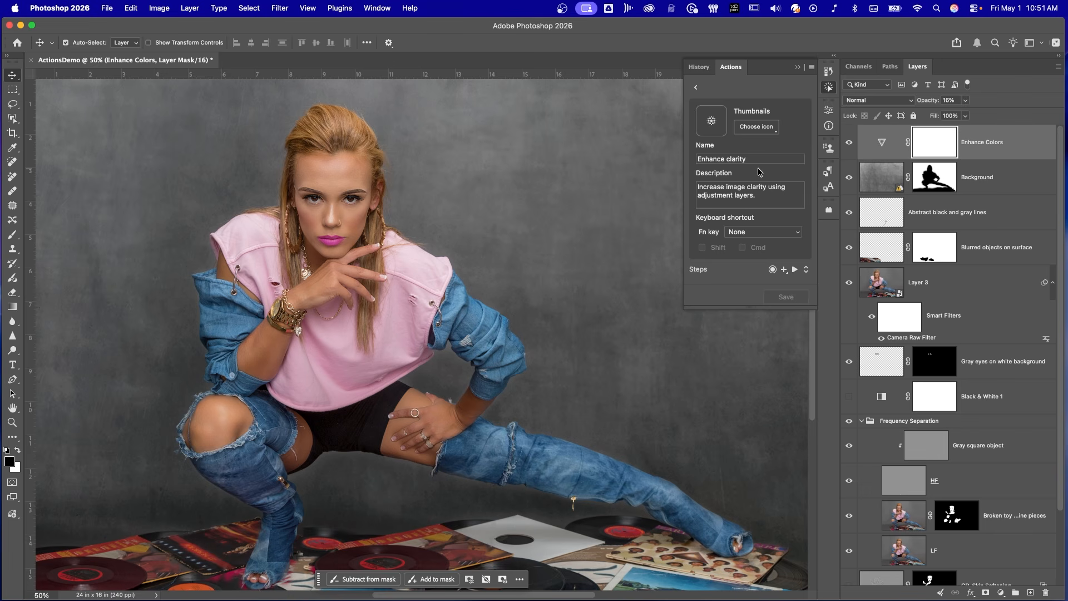
scroll(762, 181, "left", 1)
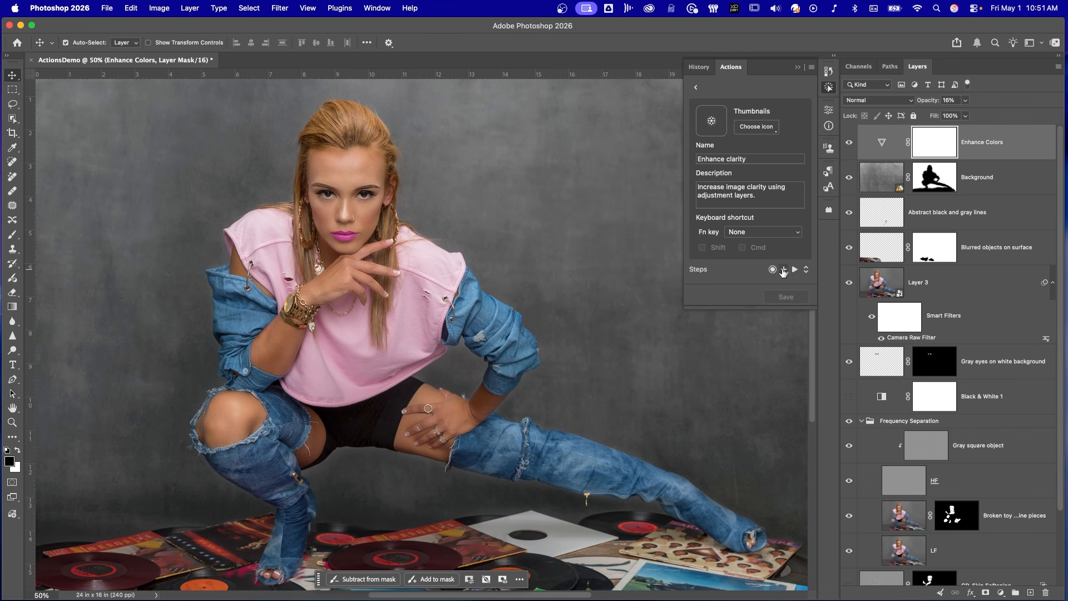
left_click(696, 88)
Step: Run the Resize for Instagram (Landscape) action on ActionsDemo, inspect the resized copy at 200%, and compare it with the original document
scroll(732, 216, "down", 10)
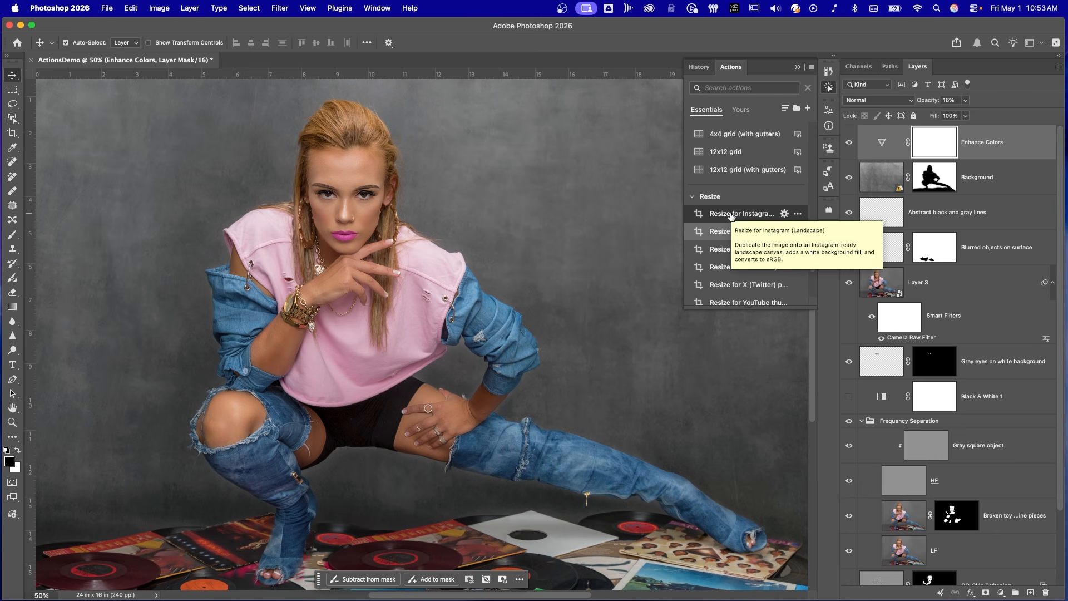
left_click(732, 214)
key("super+equal")
key("super+equal")
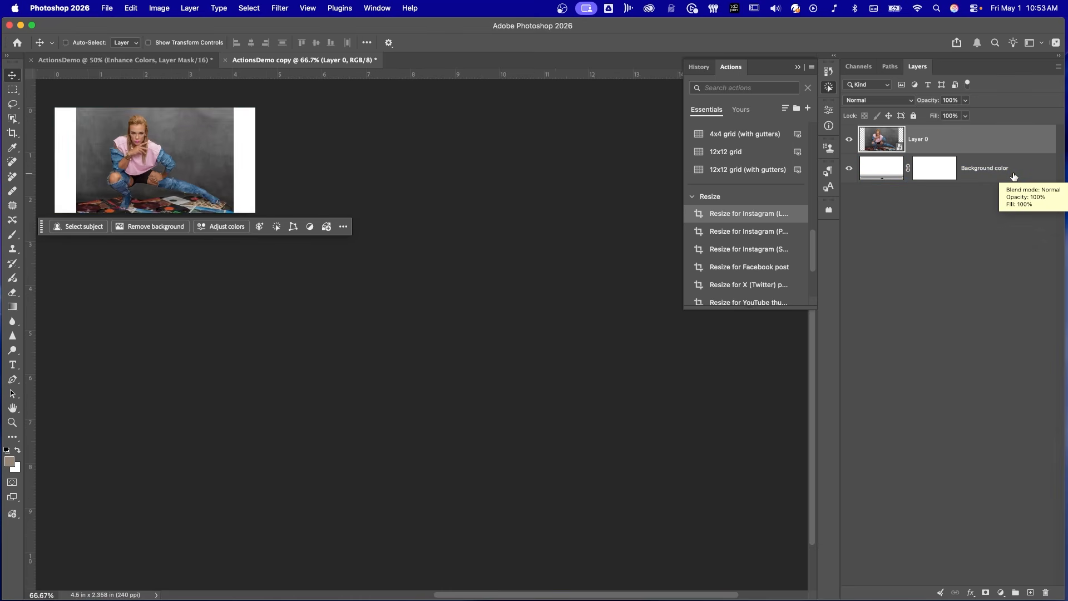
scroll(212, 163, "left", 5)
scroll(212, 163, "up", 2)
key("super+equal")
key("super+equal")
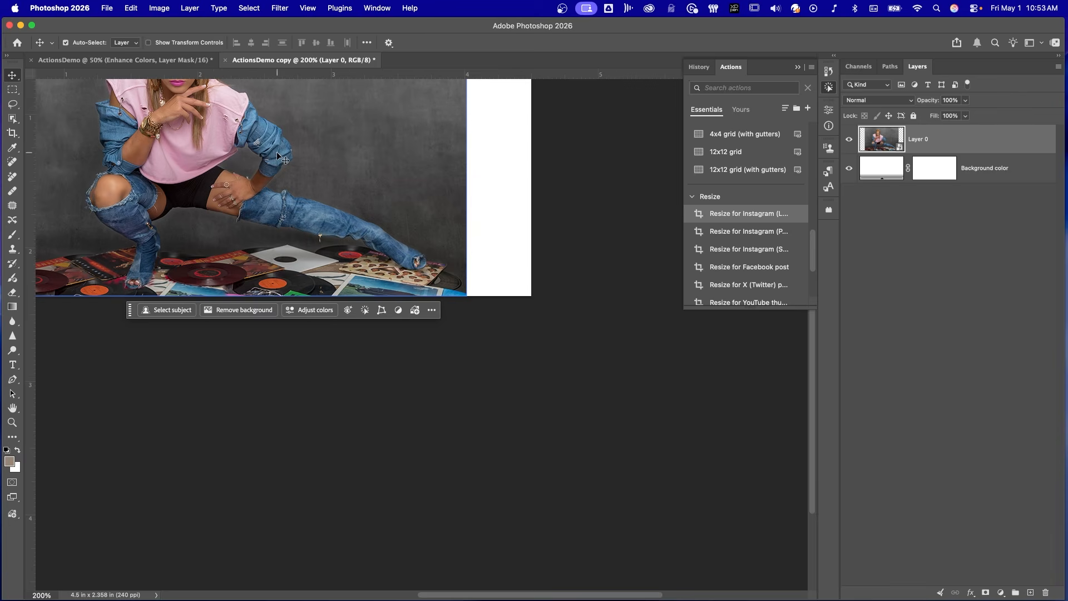
scroll(285, 155, "left", 4)
scroll(285, 156, "up", 5)
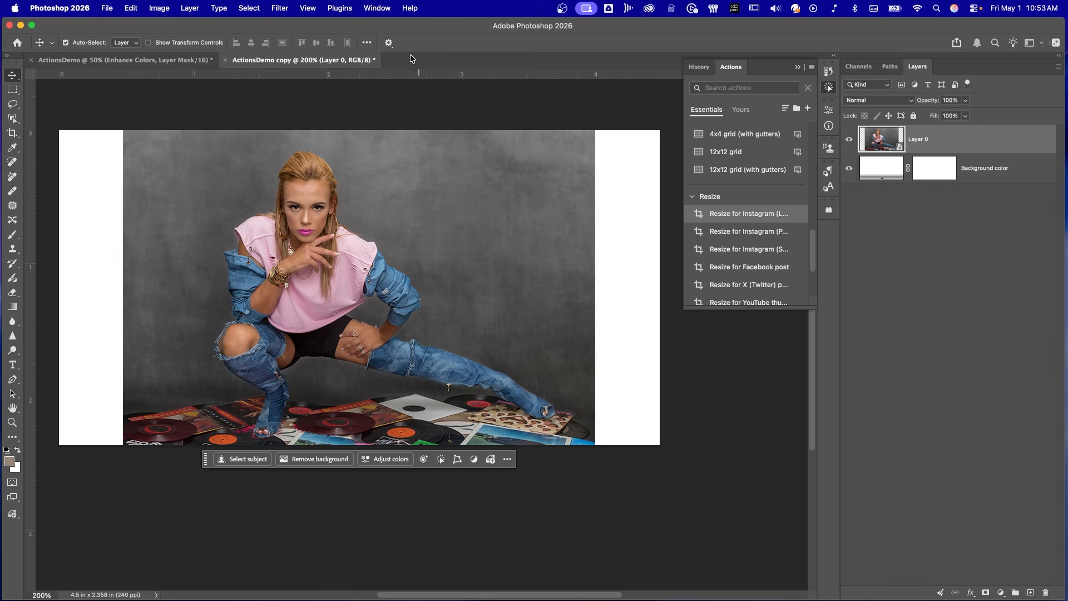
left_click(151, 56)
left_click(269, 63)
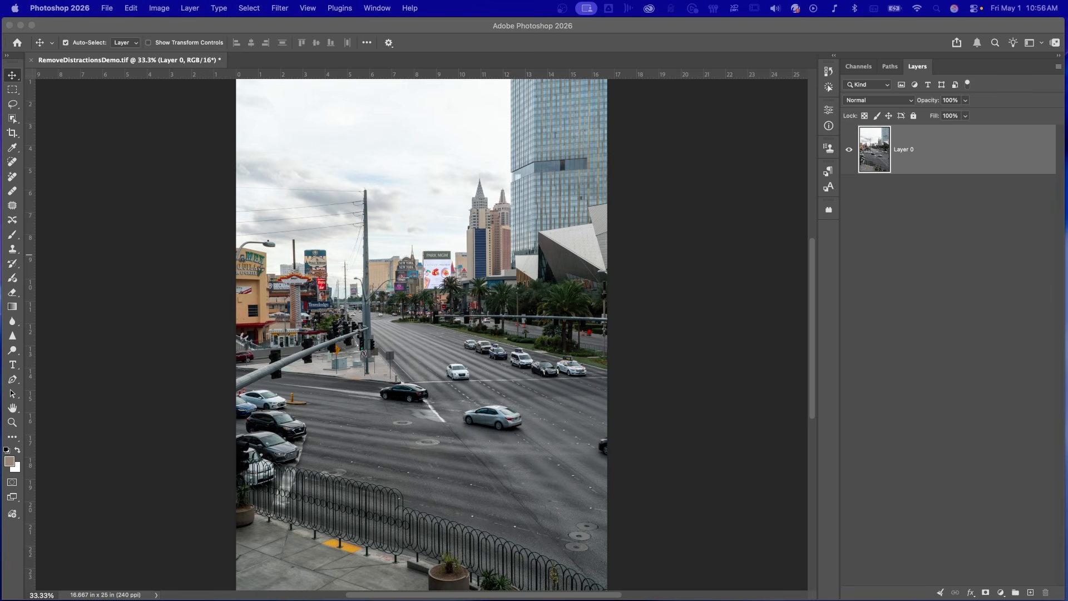
Step: Find the general distractions in the street photo with the Remove tool
left_click(12, 177)
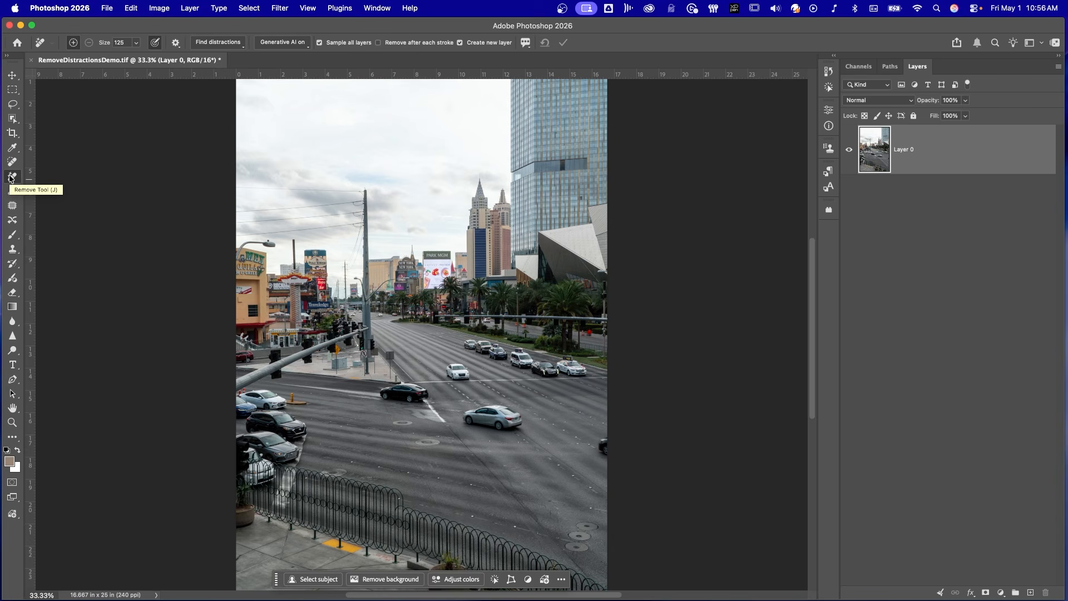
left_click(243, 47)
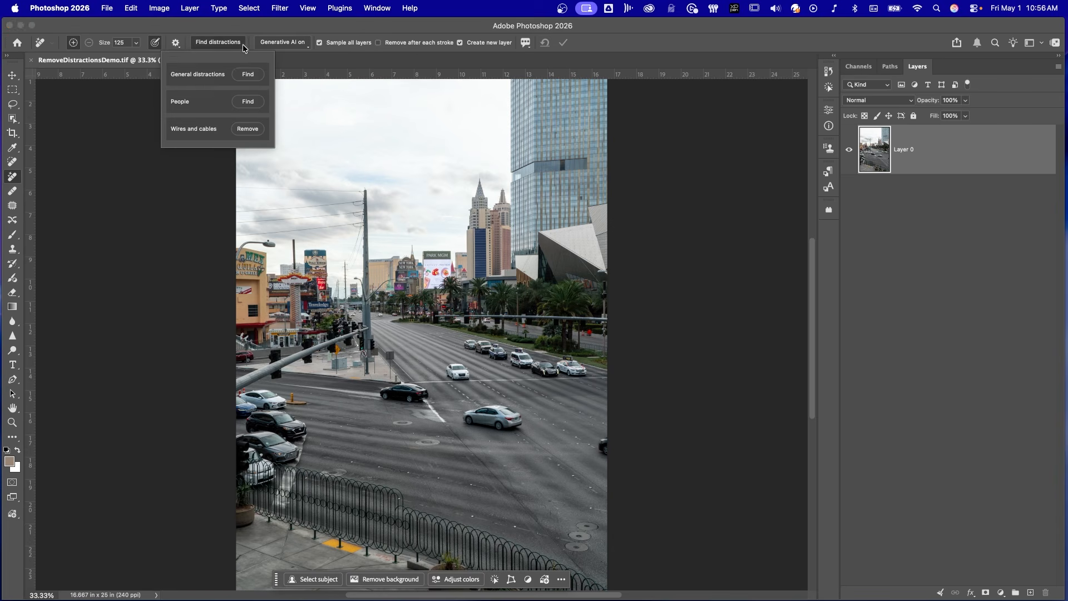
left_click(244, 47)
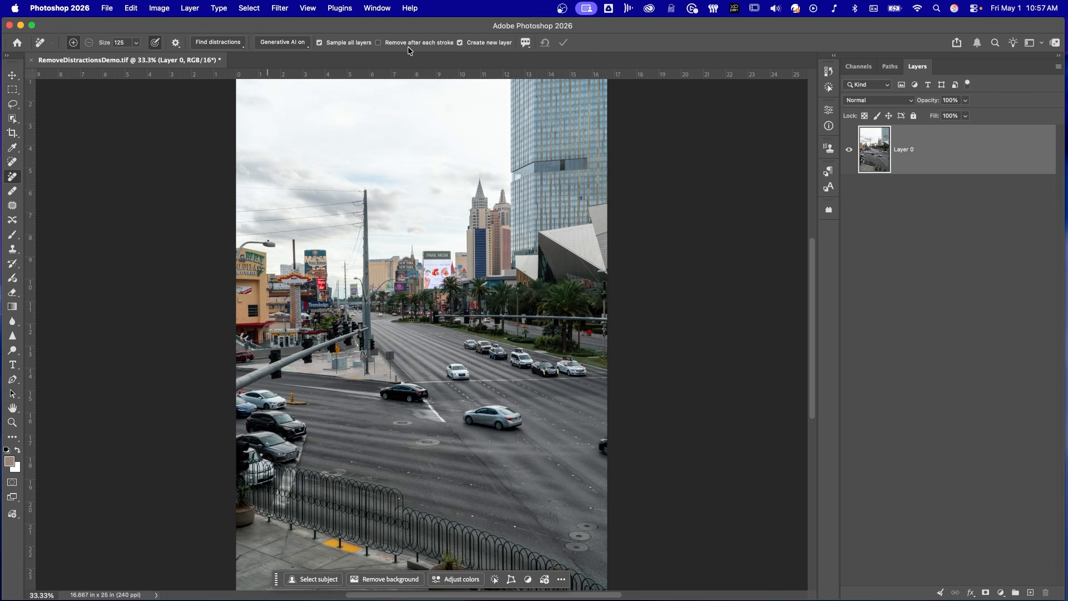
left_click(240, 44)
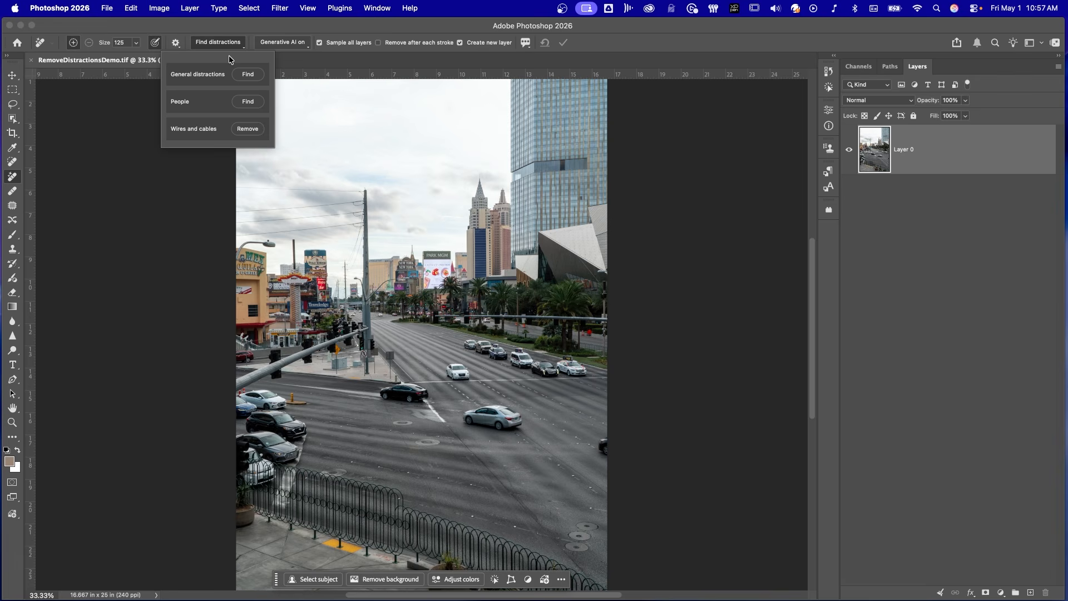
left_click(248, 75)
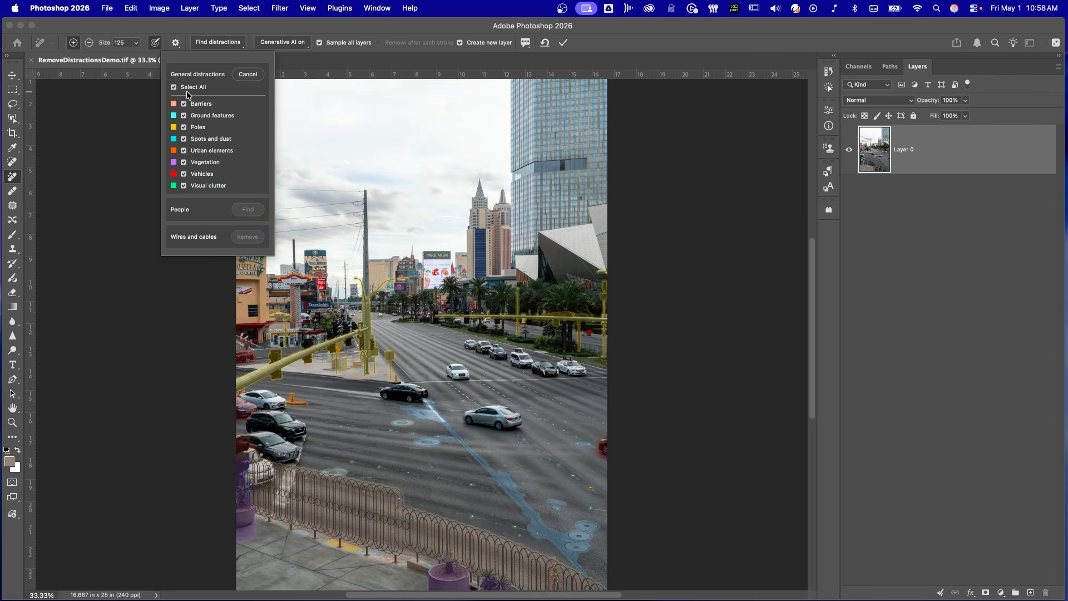
Step: Preview the Poles and Barriers categories by switching each off and on, and view the Poles overlay color
left_click(184, 128)
left_click(184, 128)
left_click(174, 127)
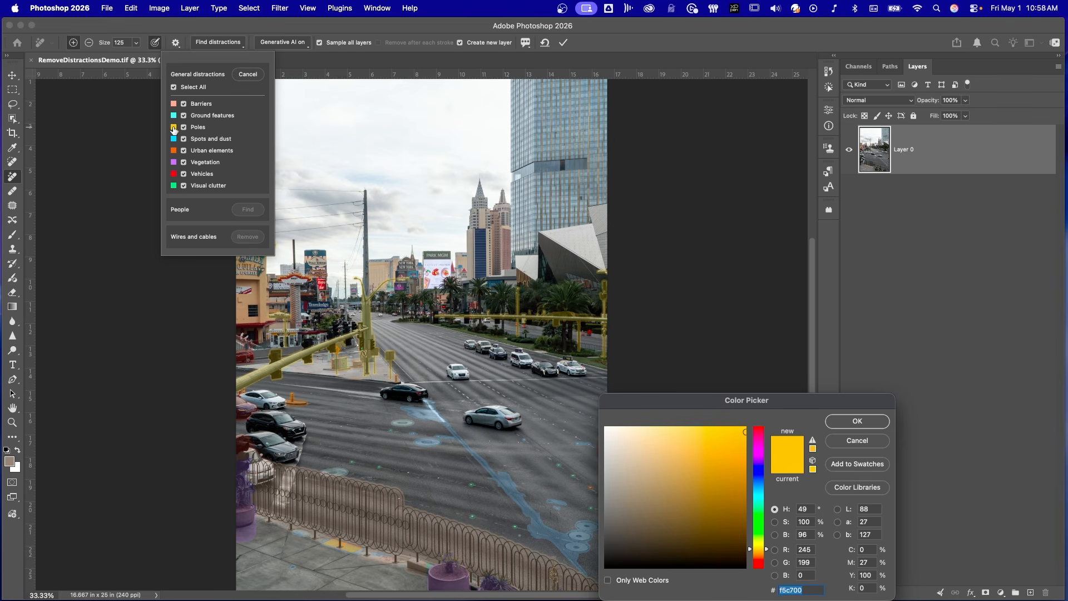
left_click_drag(640, 399, 398, 167)
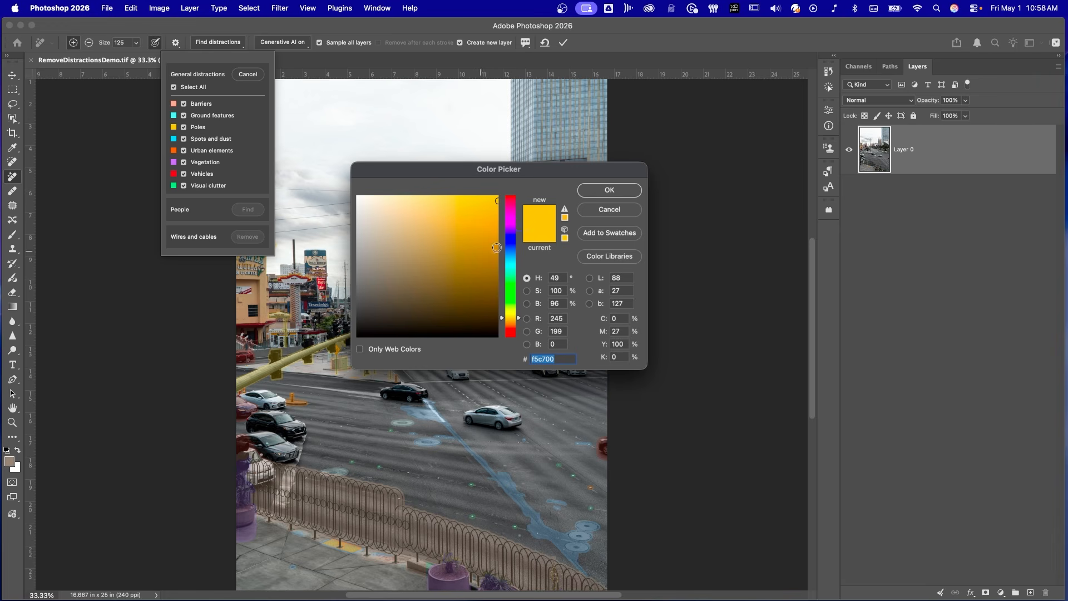
left_click(603, 194)
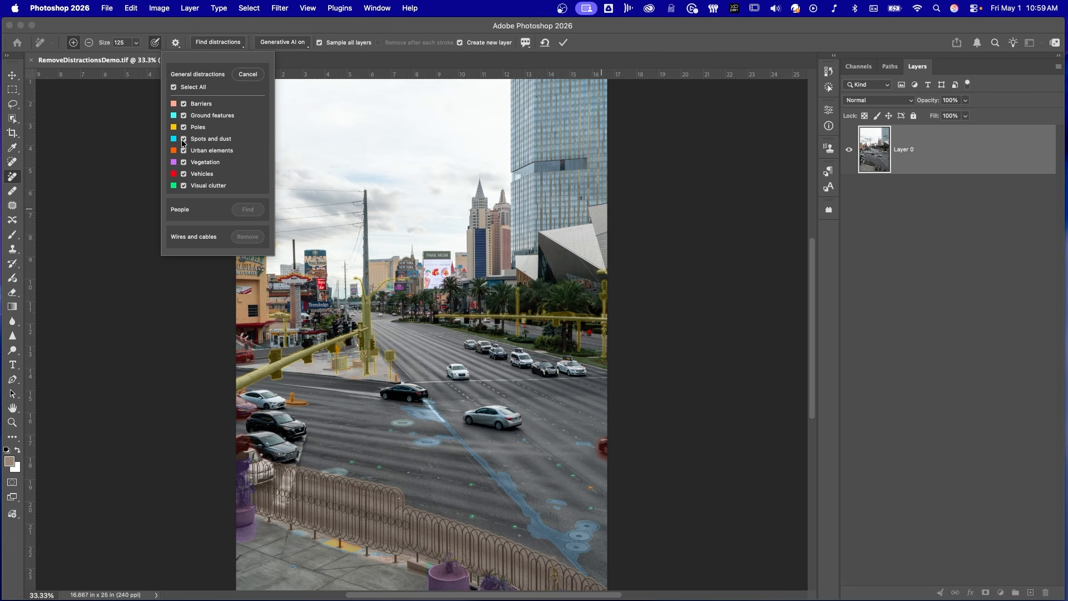
left_click(183, 104)
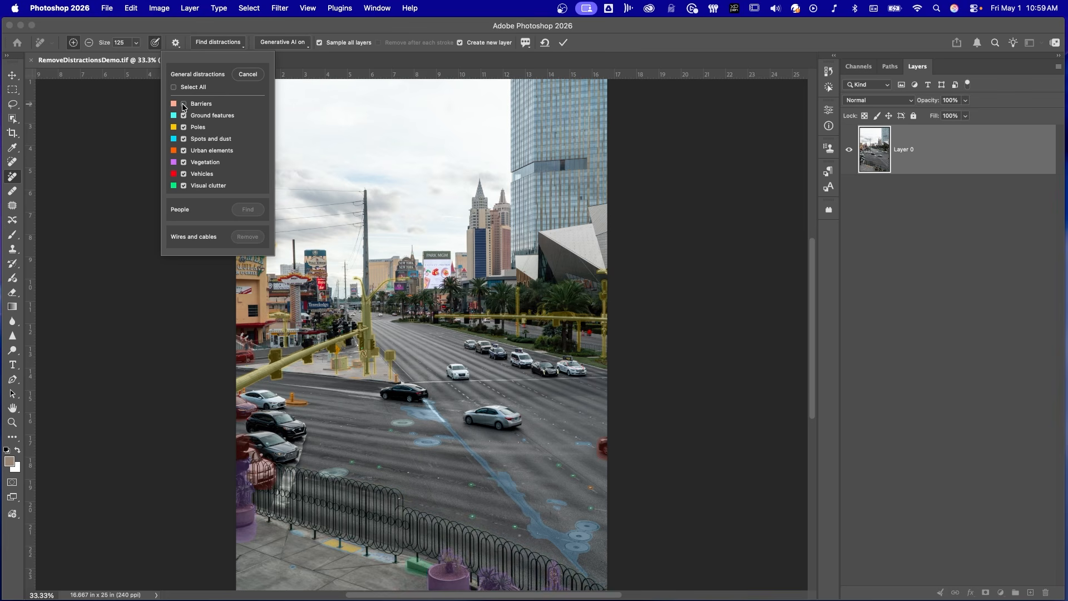
left_click(183, 103)
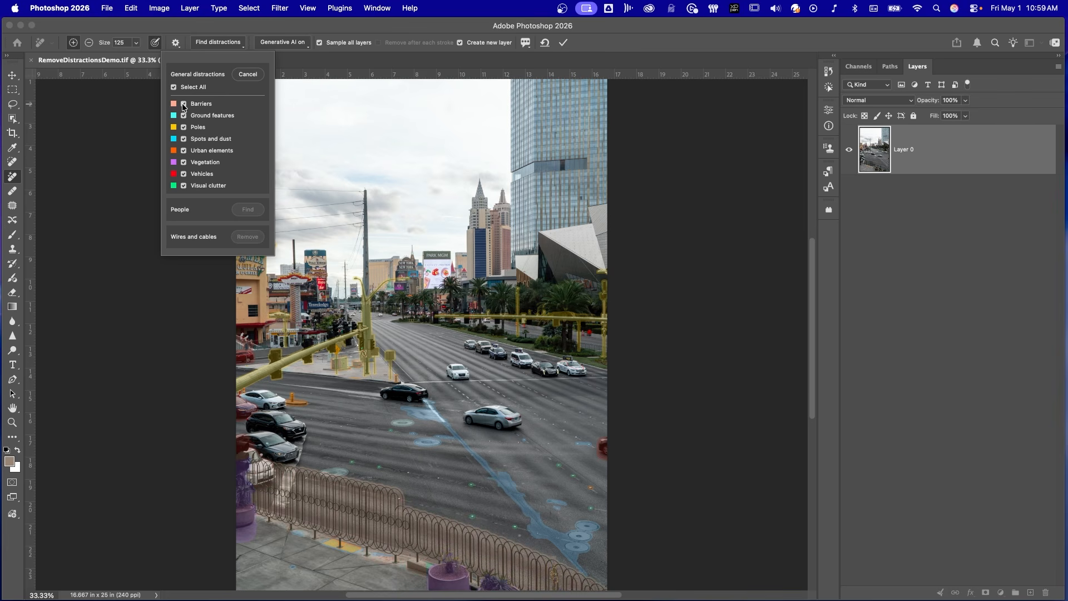
Step: Remove all detected general distractions from the street photo, plus its wires and cables
left_click(563, 43)
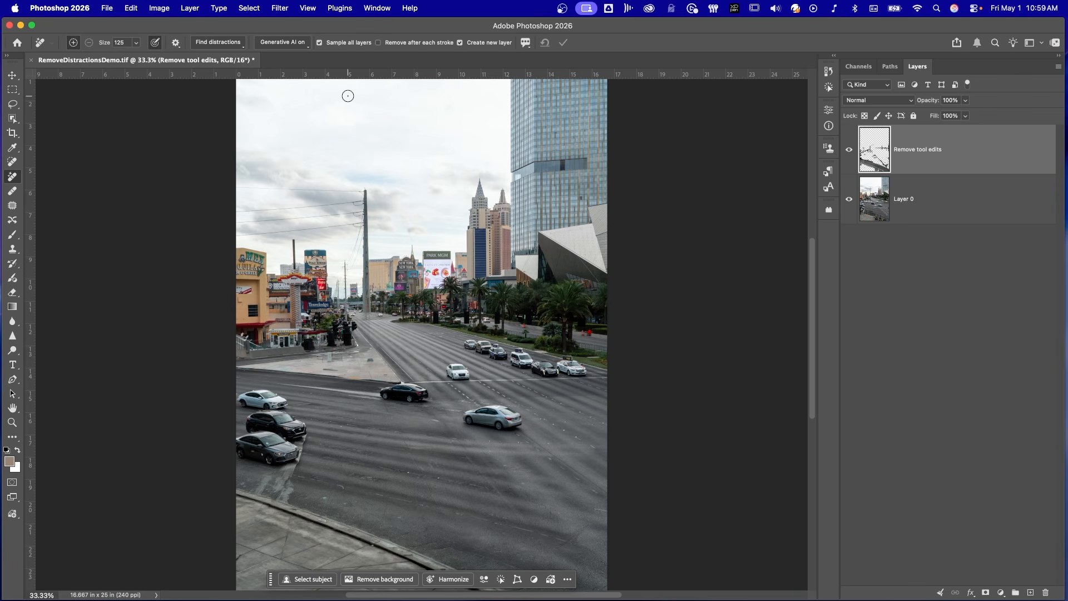
left_click(236, 43)
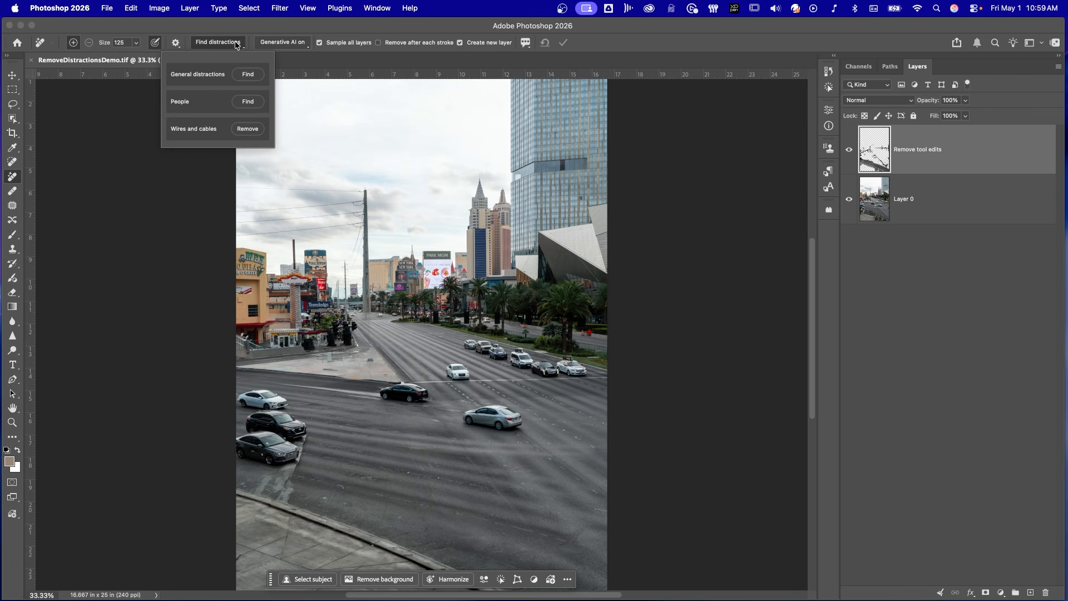
left_click(244, 129)
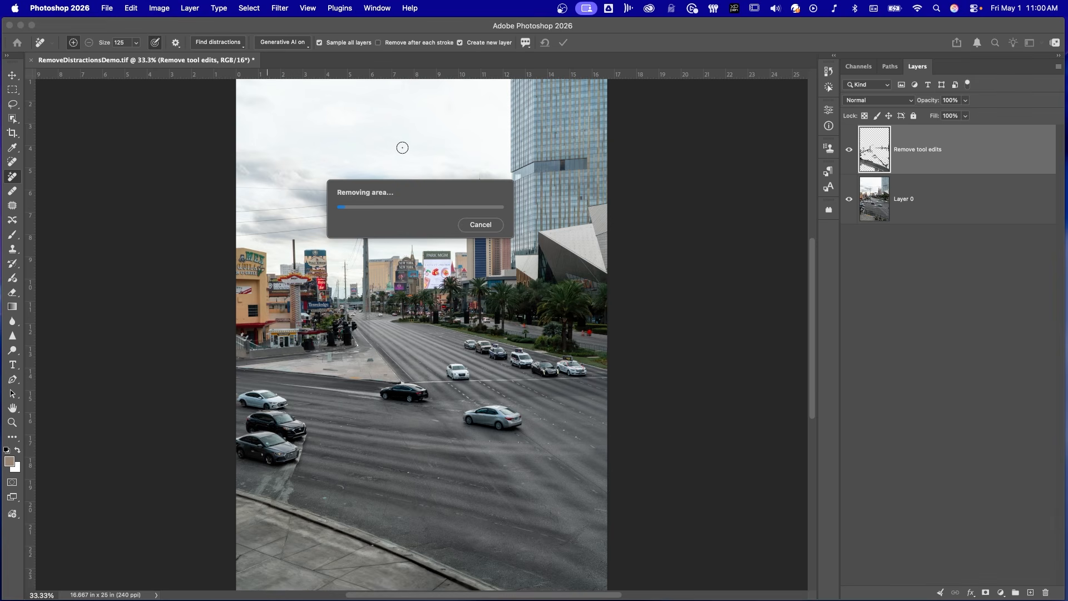
Step: Find the general distractions again and exclude Barriers from the removal
left_click(225, 41)
left_click(248, 75)
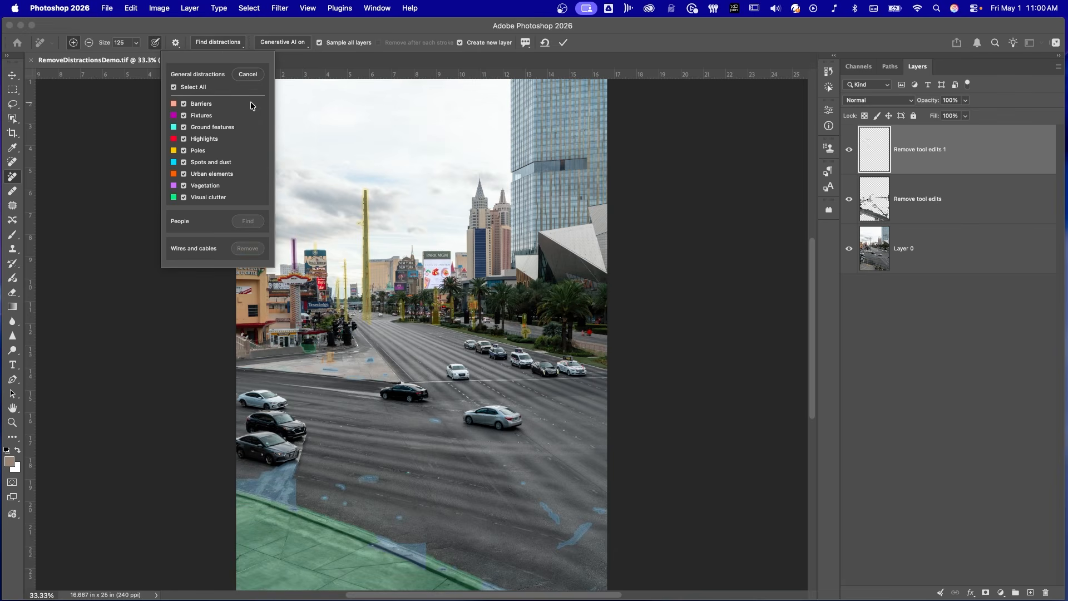
left_click(184, 115)
left_click(184, 114)
left_click(177, 106)
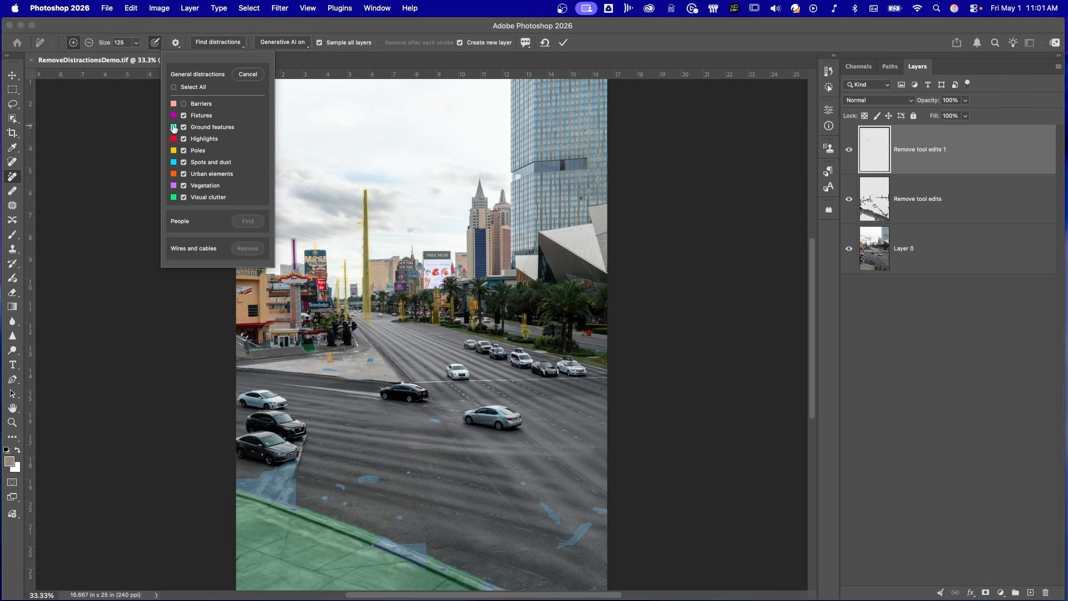
Step: Exclude Visual clutter, Vegetation, Urban elements, Spots and dust, Highlights and Ground features, and remove the detected fixtures and poles
scroll(183, 167, "right", 1)
left_click(183, 197)
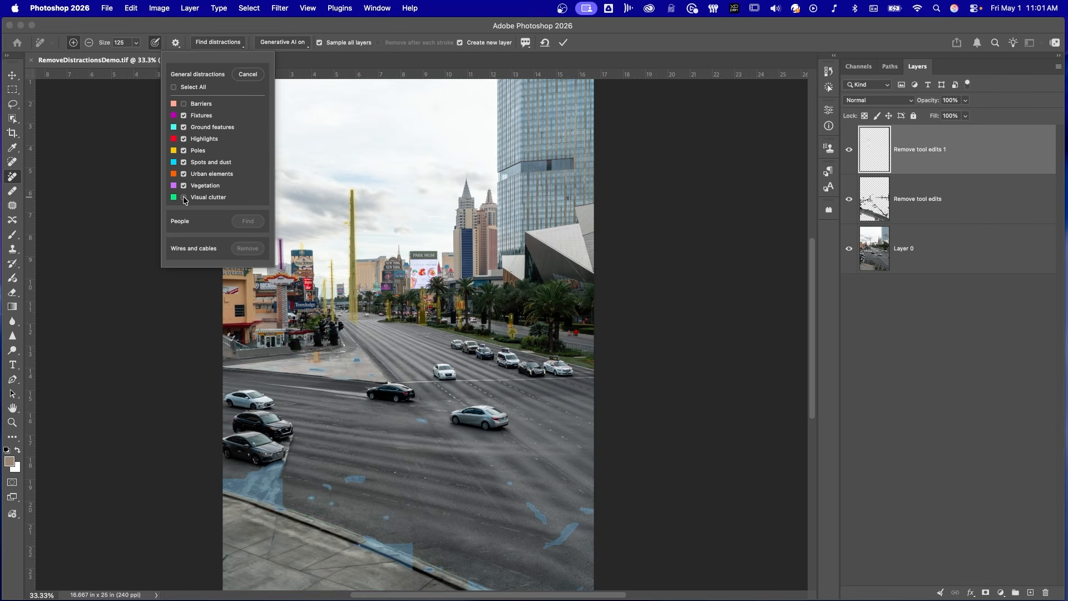
left_click(183, 197)
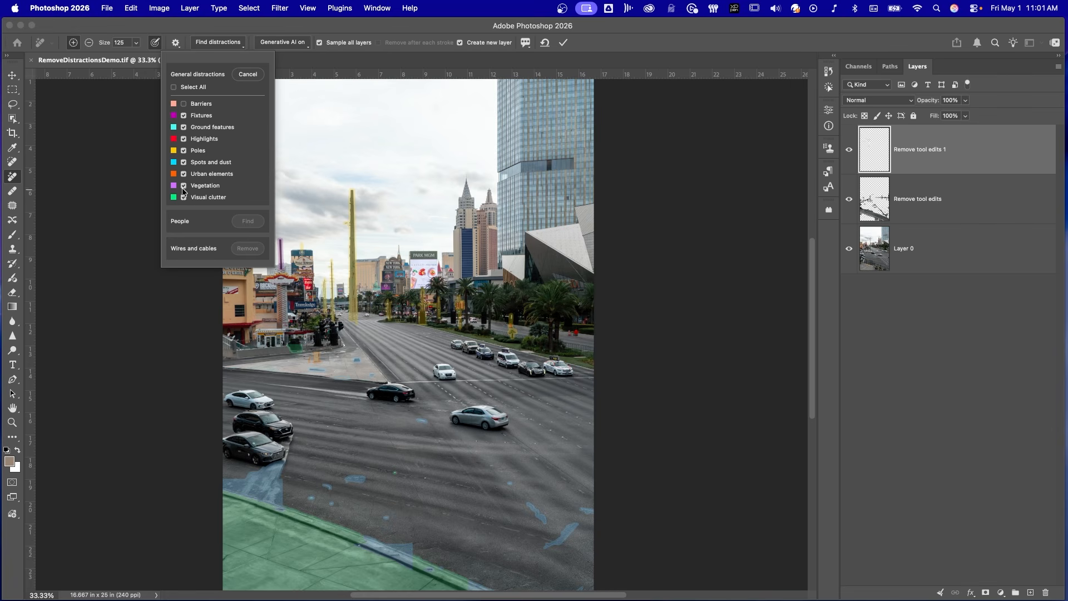
left_click(183, 185)
left_click(184, 173)
left_click(183, 162)
left_click(184, 197)
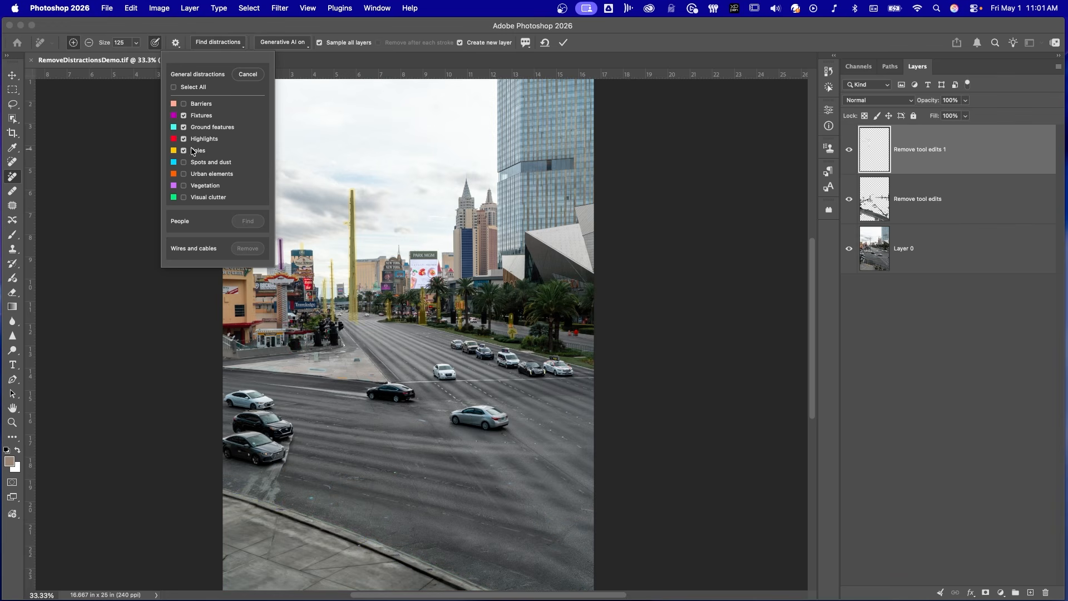
left_click(184, 139)
left_click(183, 126)
left_click(563, 43)
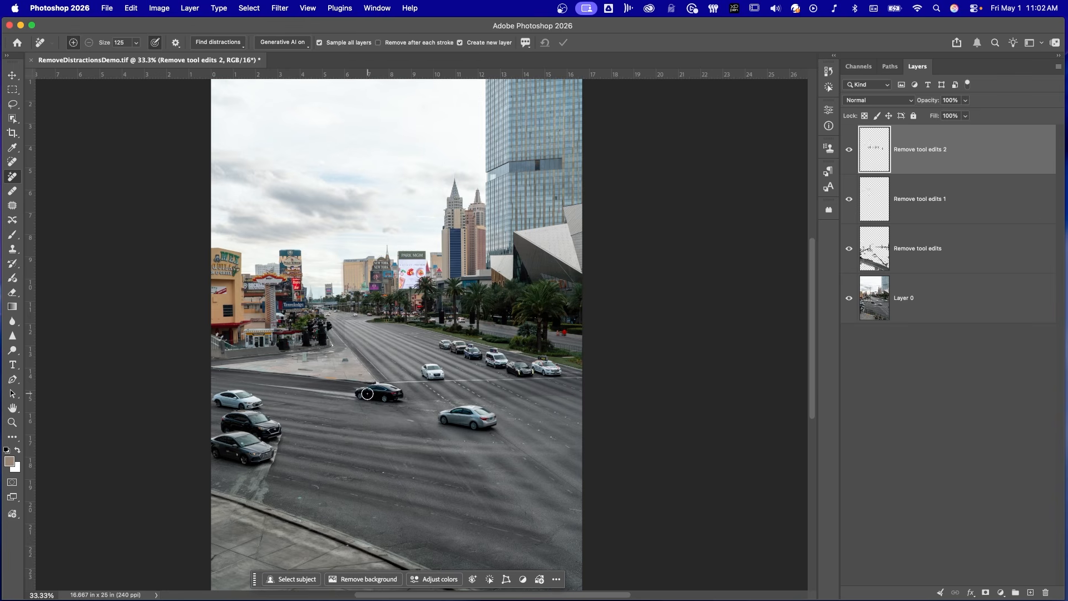
Step: Paint over the black car and the silver car in the intersection with the Remove tool and remove them
left_click_drag(368, 394, 361, 392)
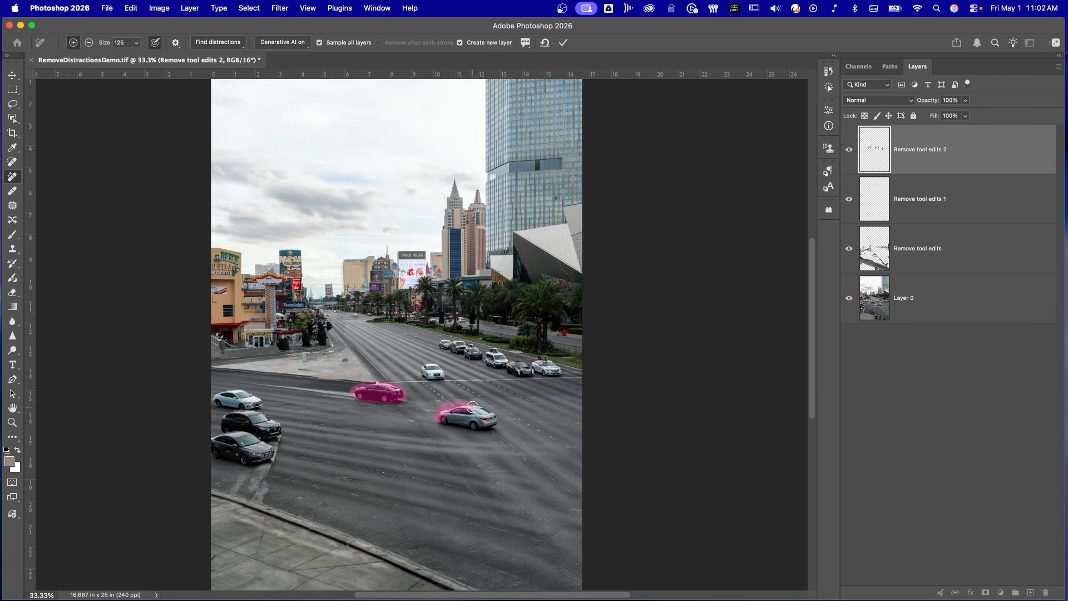
mouse_move(472, 407)
left_mouse_down()
mouse_move(493, 416)
mouse_move(488, 426)
mouse_move(462, 426)
mouse_move(450, 416)
mouse_move(484, 419)
mouse_move(447, 407)
mouse_move(500, 411)
left_mouse_up()
left_click(563, 43)
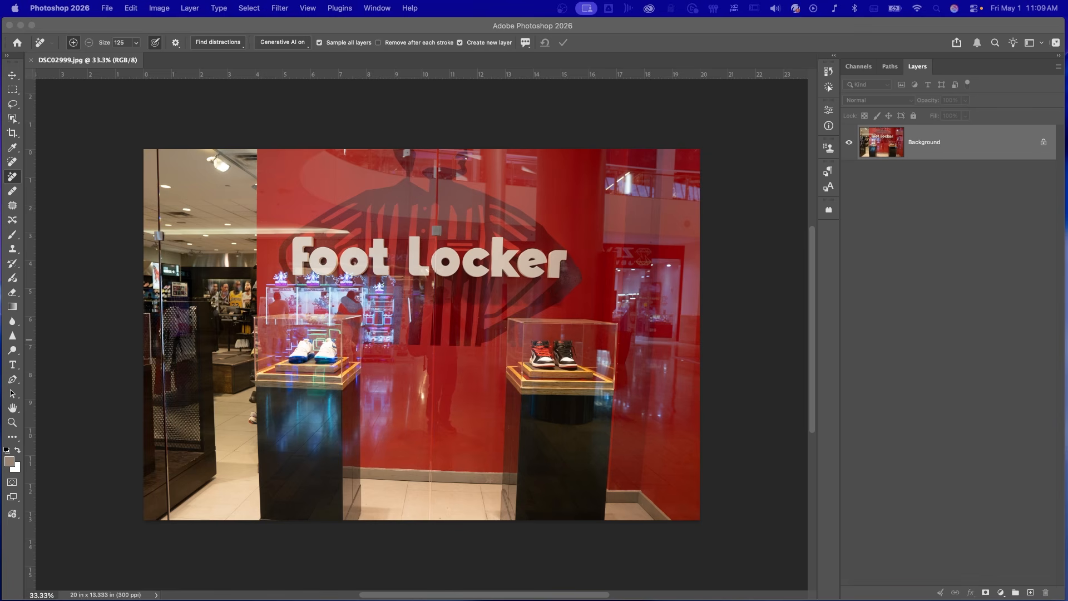
Step: Check whether Reflection Removal is available for DSC02999.jpg and RemoveReflectionDemo.psd, closing the PSD after its check
left_click(106, 8)
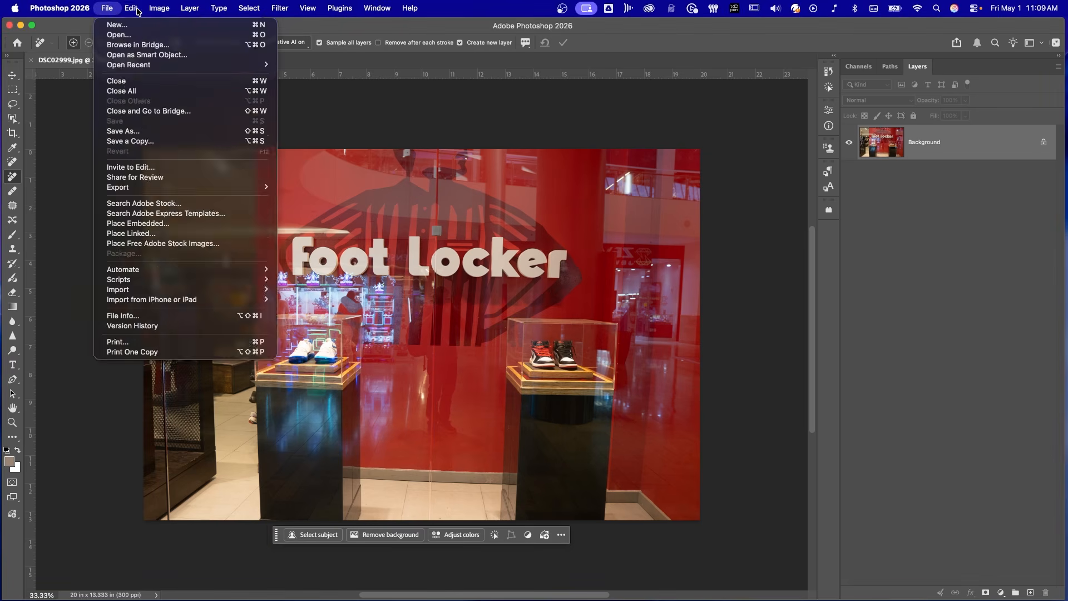
mouse_move(133, 10)
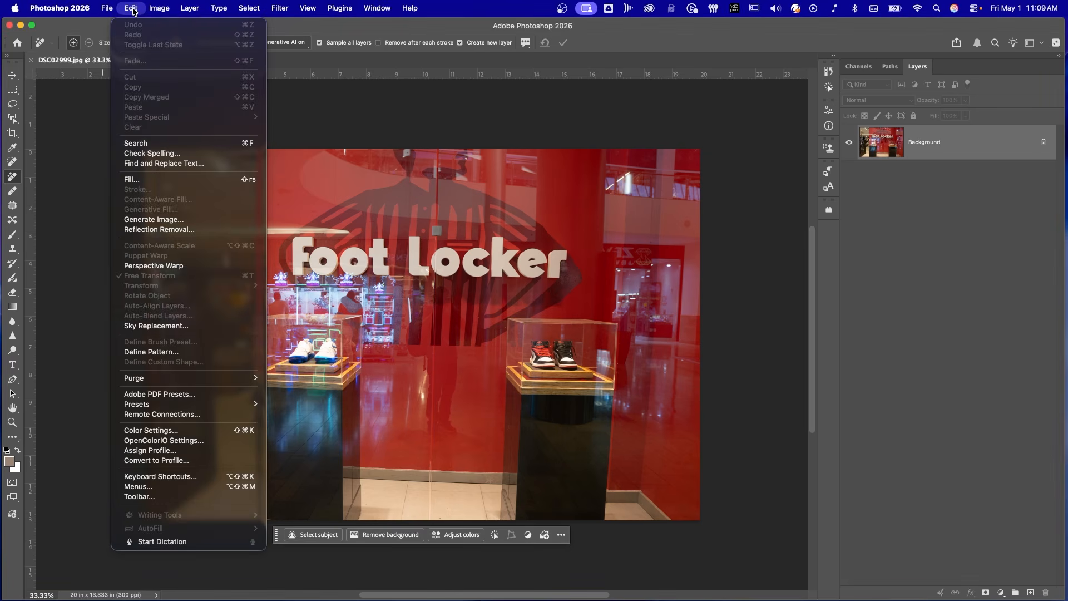
left_click(177, 230)
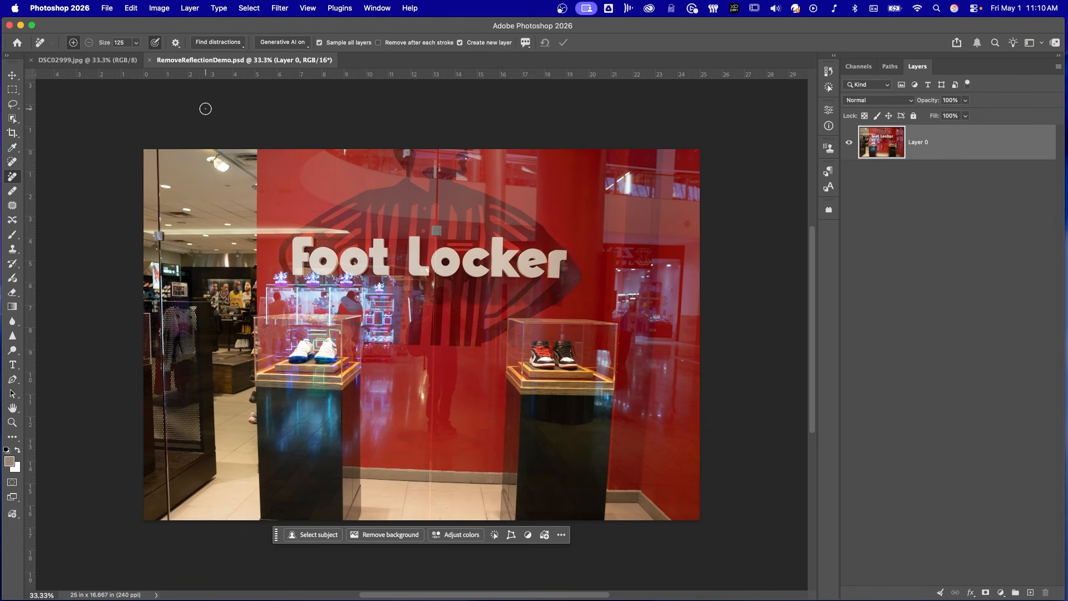
left_click(131, 8)
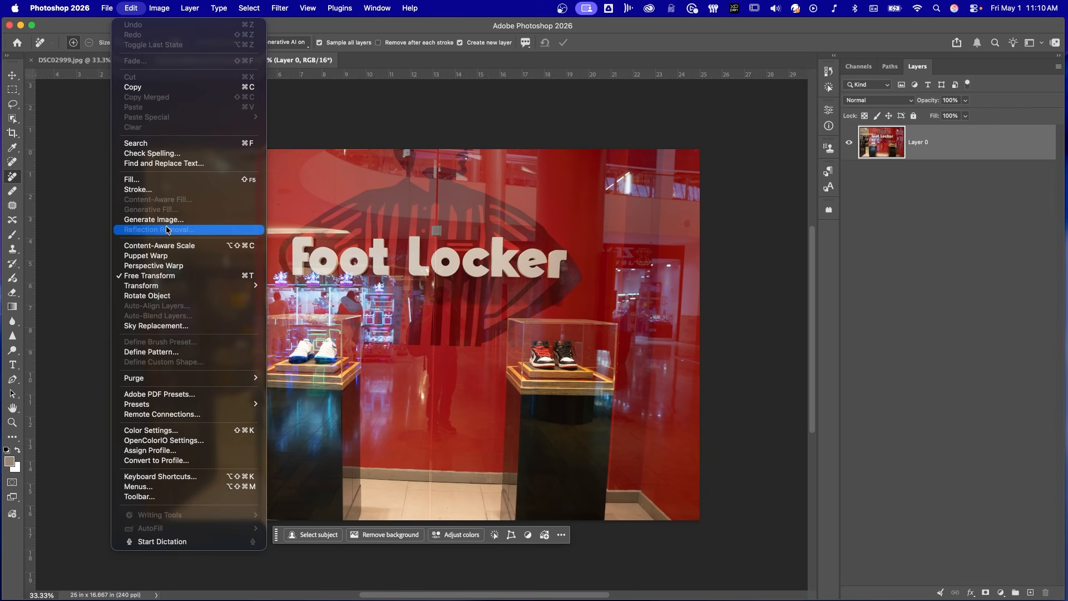
left_click(327, 134)
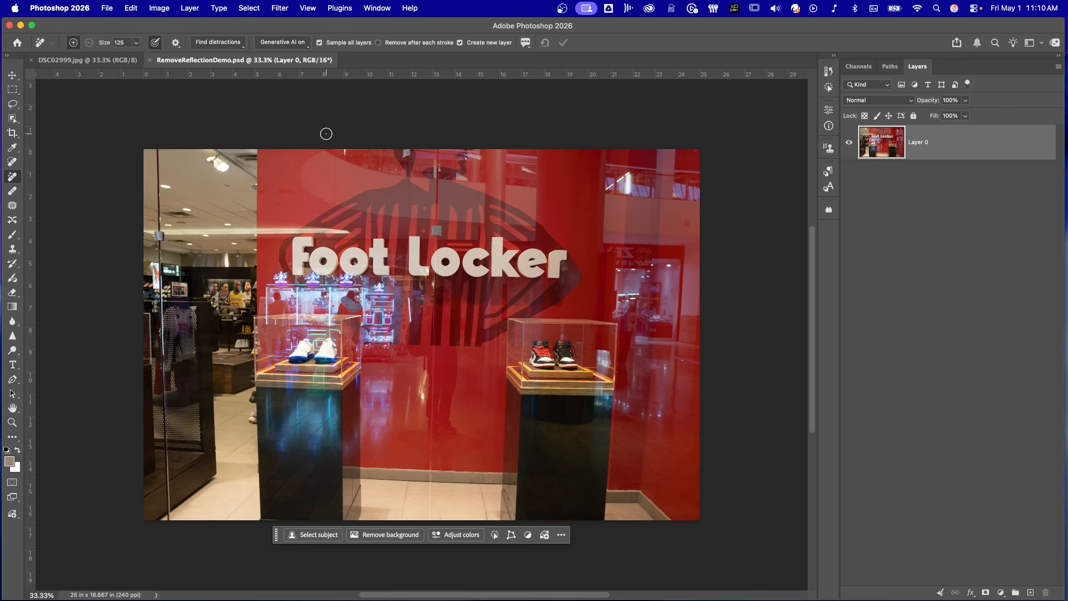
left_click(150, 60)
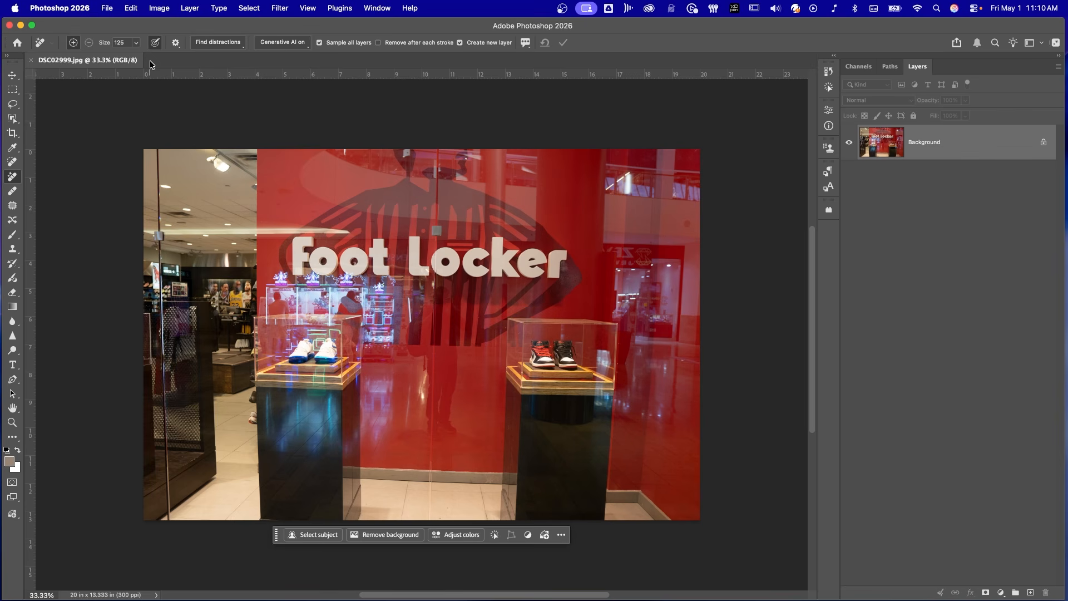
left_click(130, 8)
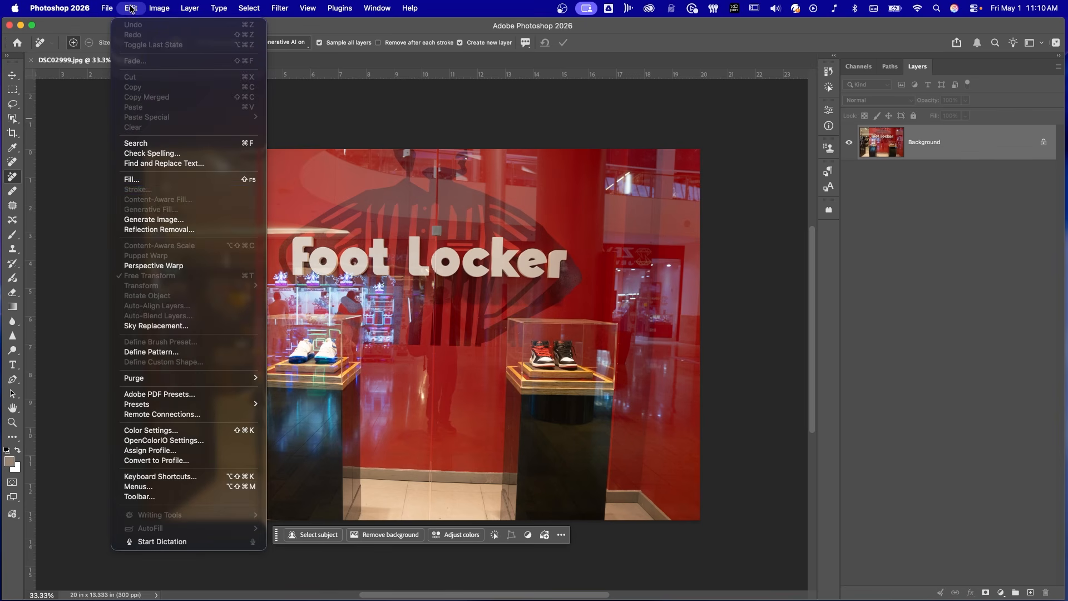
left_click(150, 229)
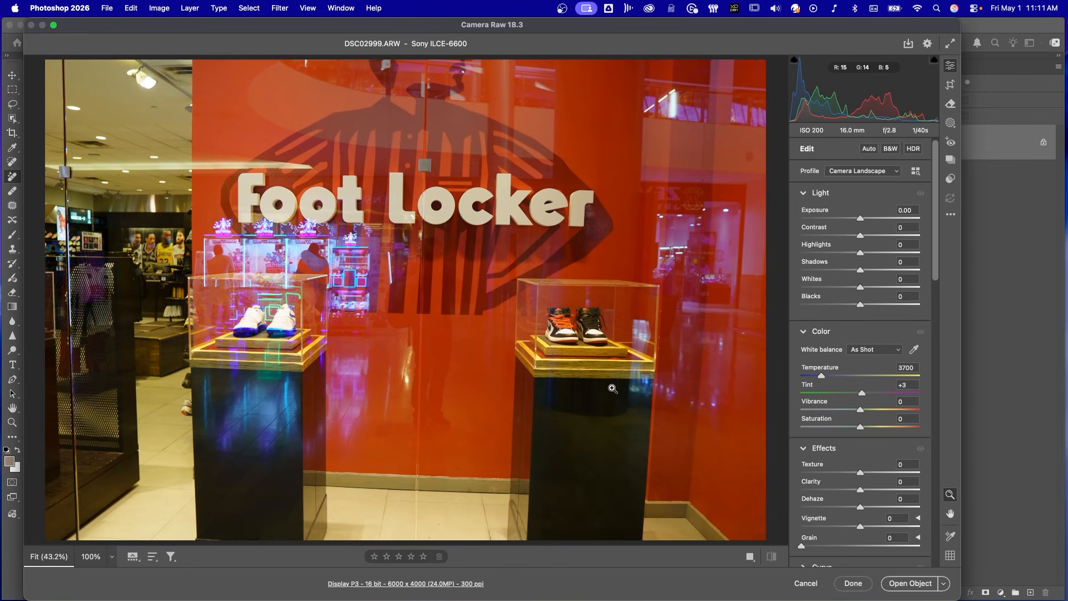
Step: View Camera Raw's Reflections removal for DSC02999.ARW, open the raw photo as an object, and check whether Reflection Removal is available for it
left_click(951, 104)
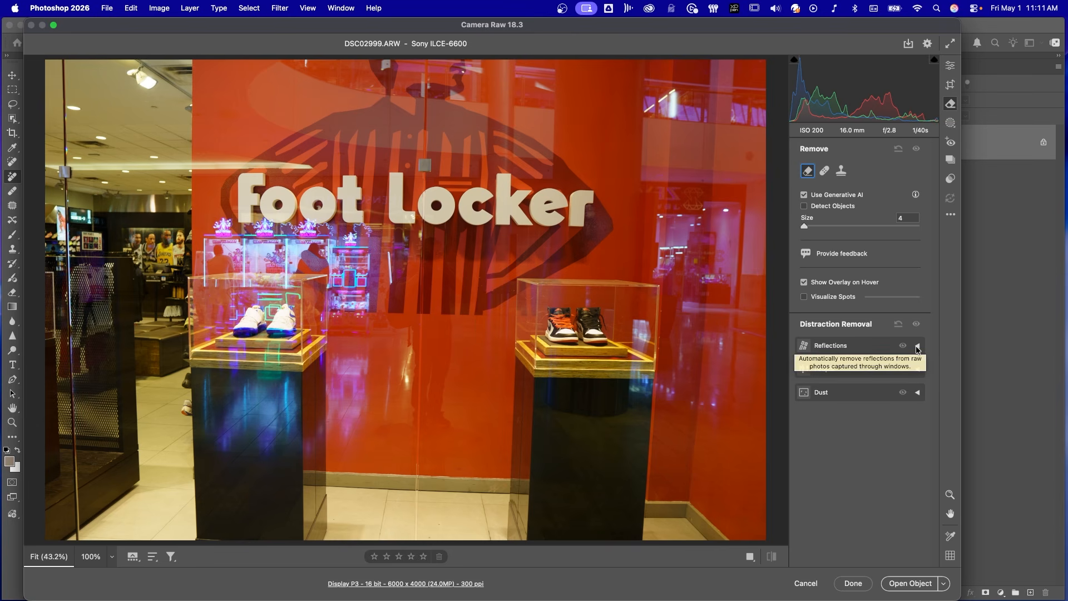
left_click(900, 584)
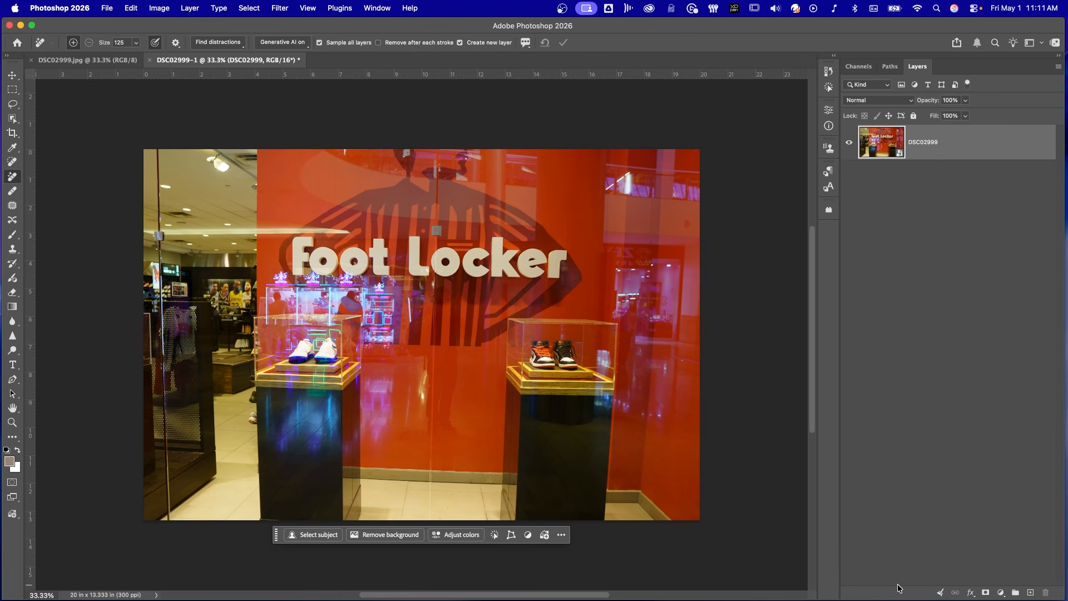
left_click(132, 7)
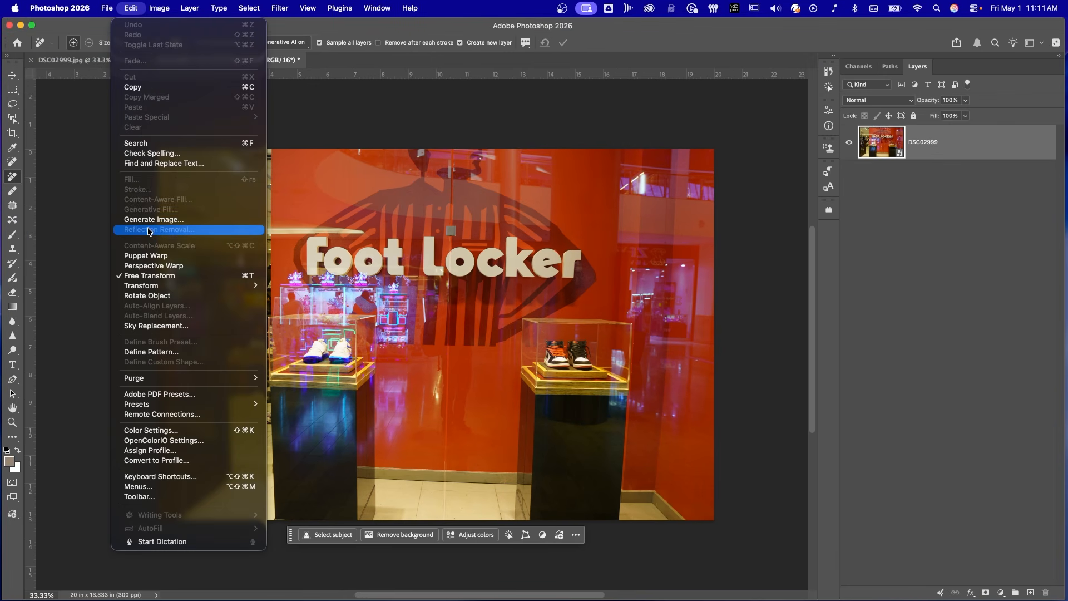
left_click(331, 125)
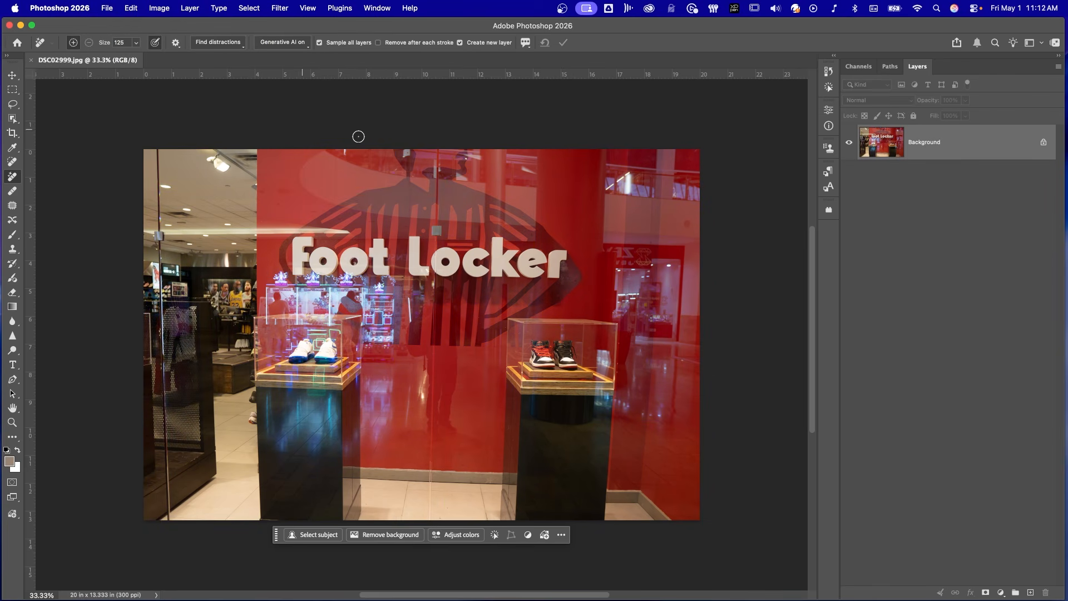
Step: Run Reflection Removal on the Foot Locker photo at Best quality, creating a separate reflection layer
left_click(131, 8)
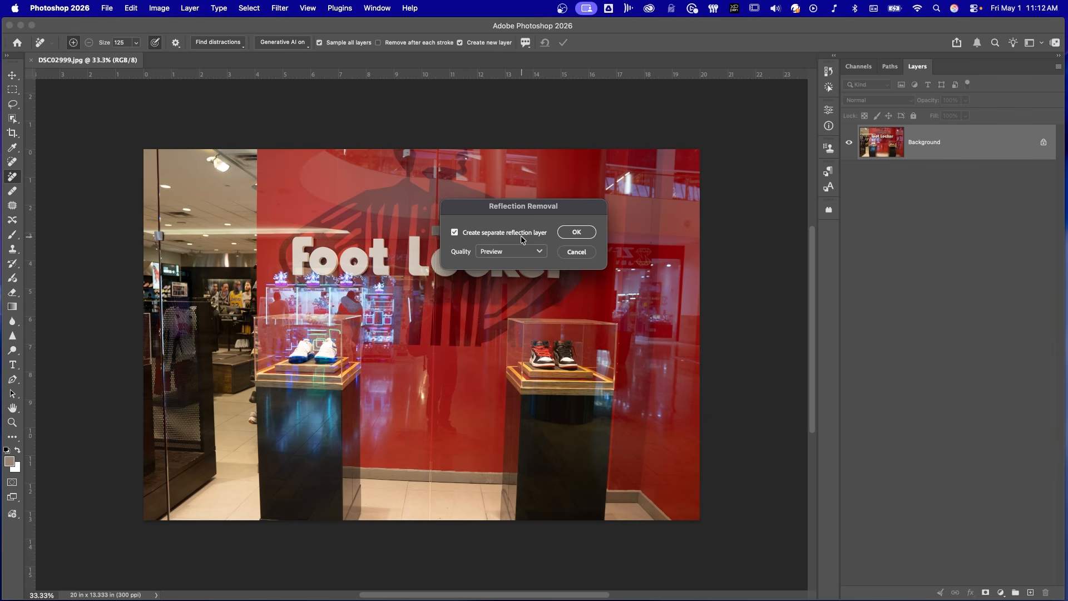
left_click(539, 251)
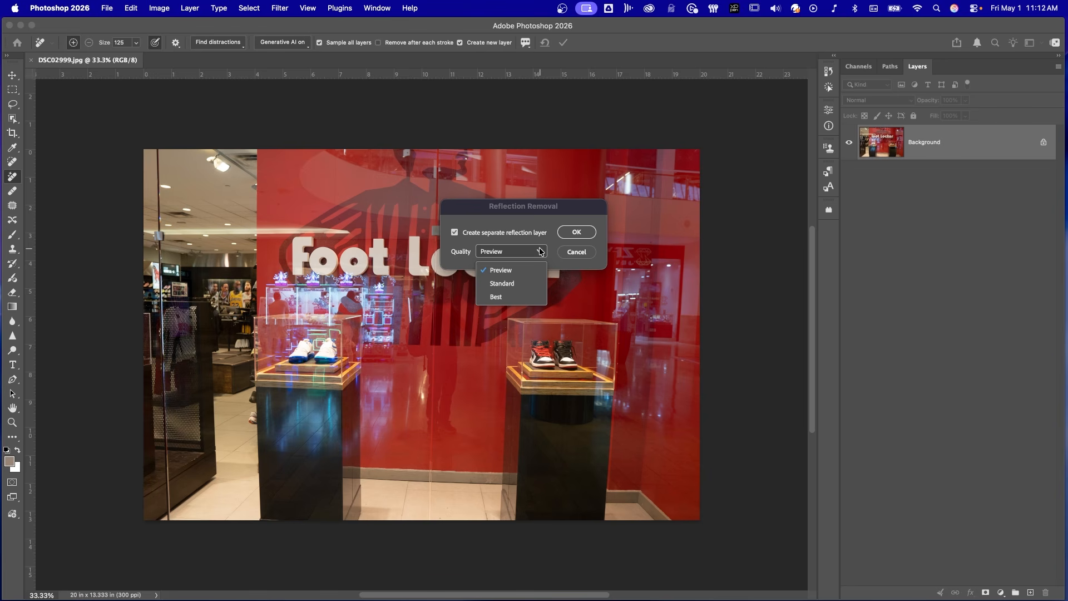
left_click(501, 296)
left_click(576, 232)
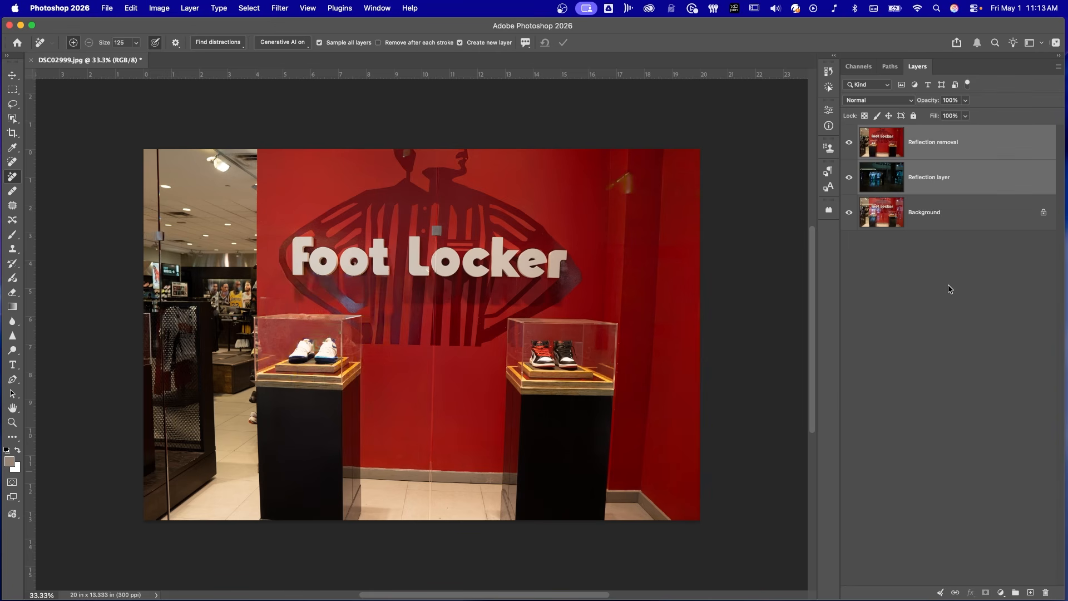
Step: Inspect the Reflection layer on its own and compare the image with the Reflection removal layer hidden and shown
left_click(957, 286)
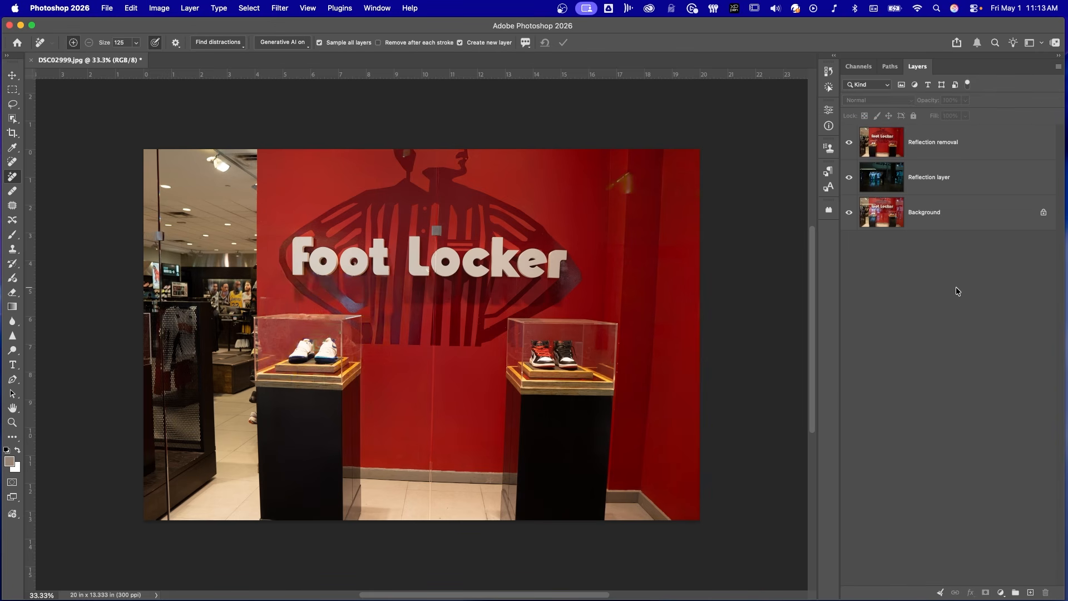
left_click(966, 190)
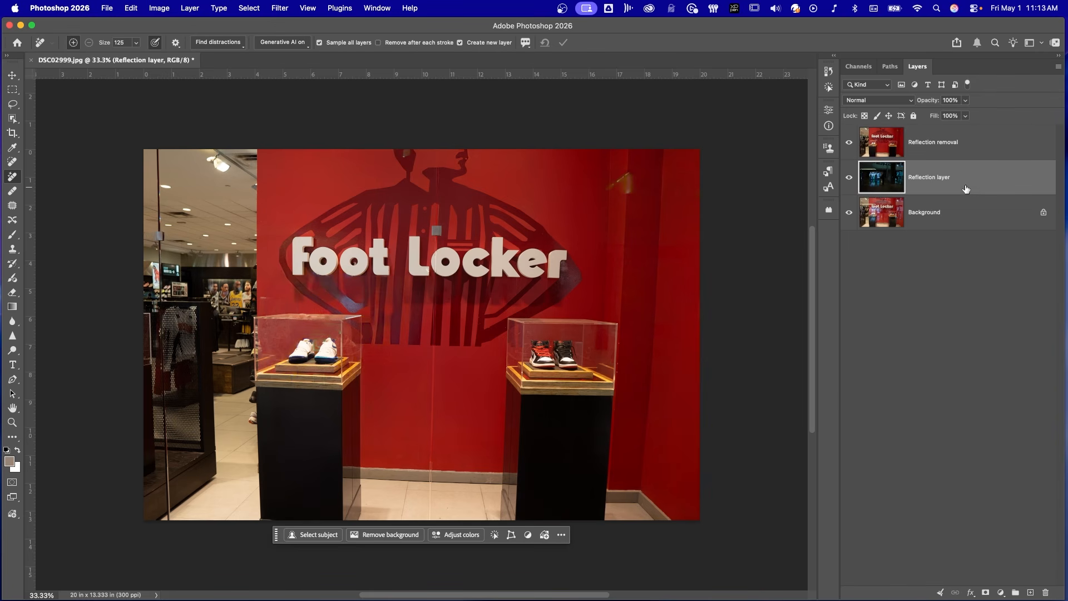
left_click(978, 146)
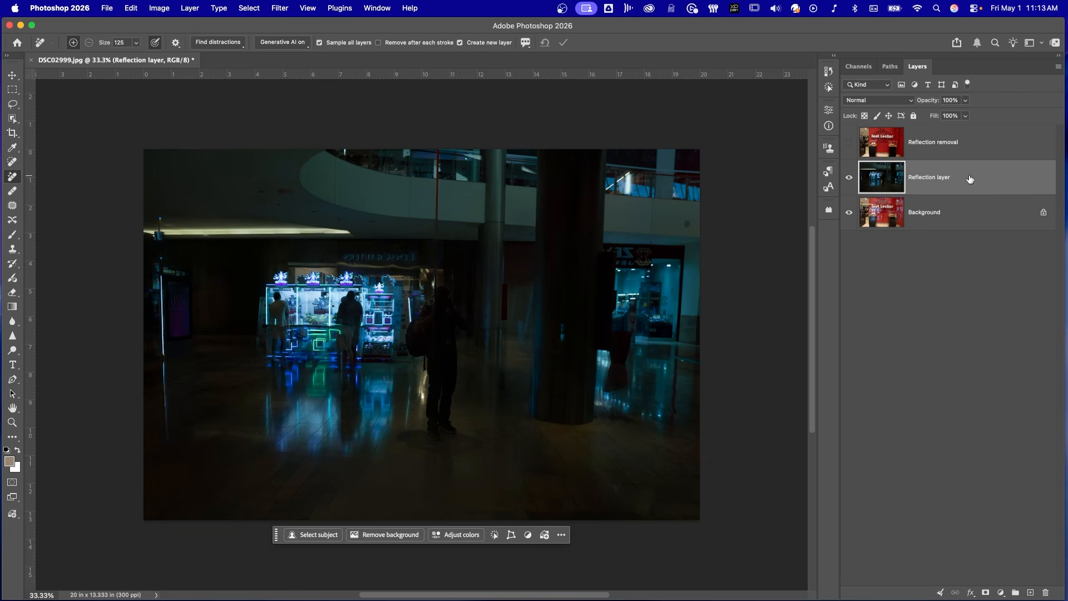
left_click(849, 142)
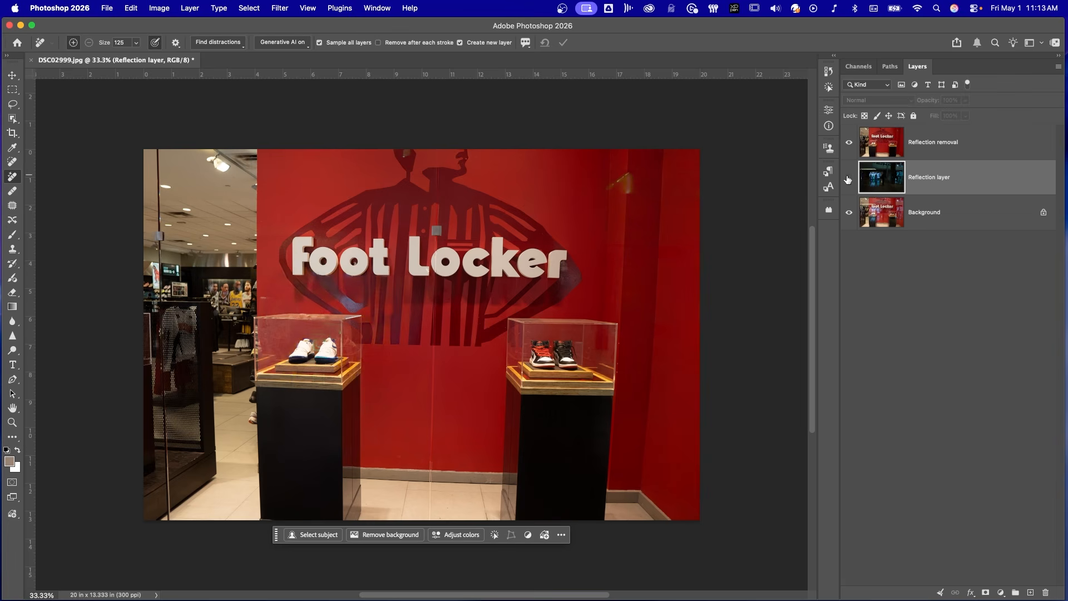
left_click(848, 143)
left_click(849, 143)
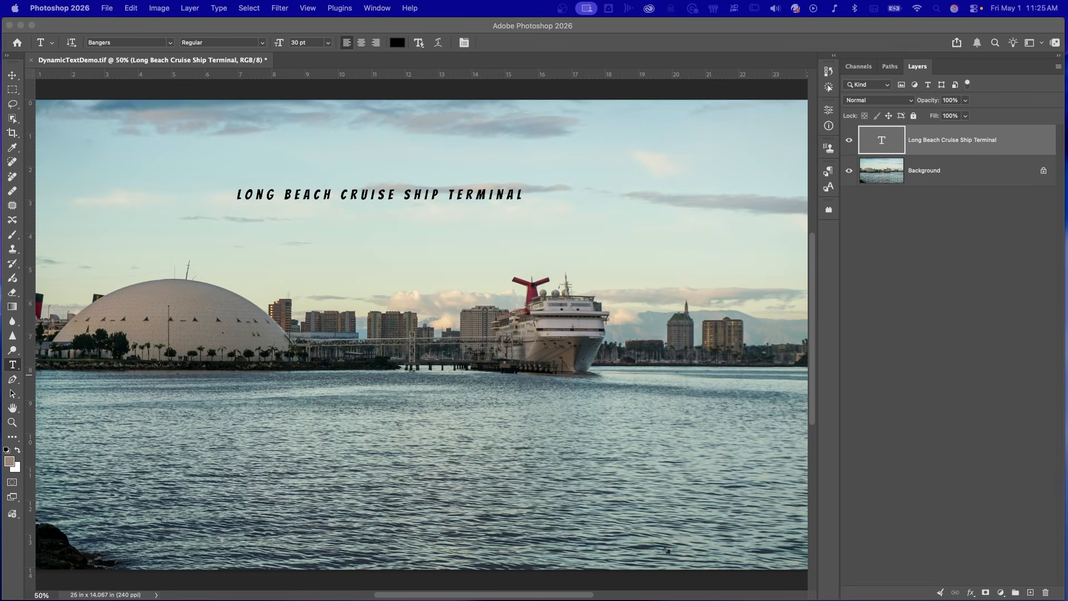
Step: Apply the circular Dynamic Text layout to the Long Beach Cruise Ship Terminal text and move it down over the skyline
left_click(1014, 143)
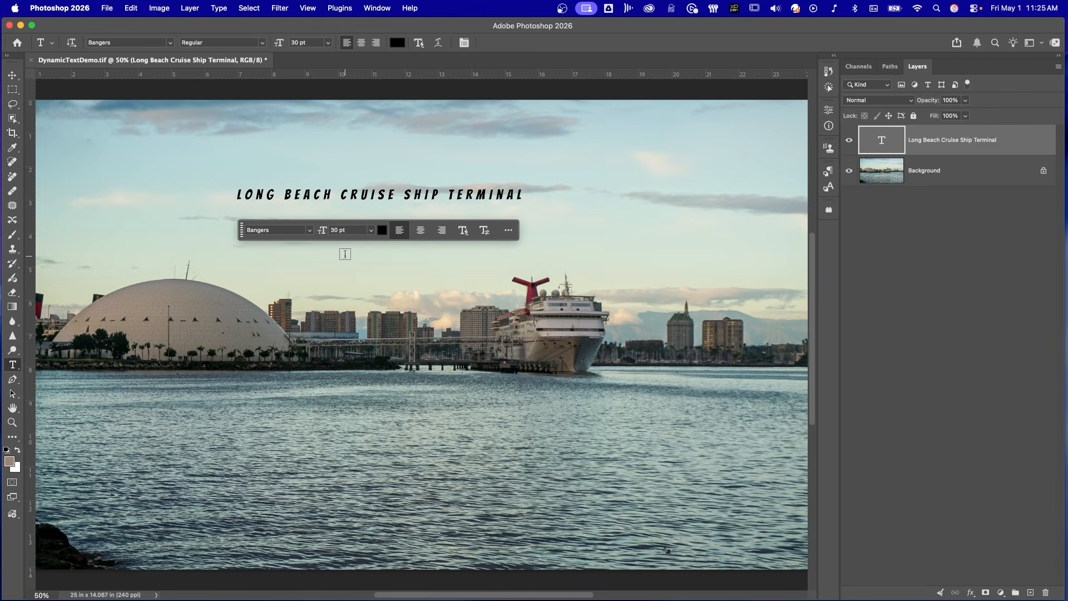
left_click(464, 231)
left_click(435, 265)
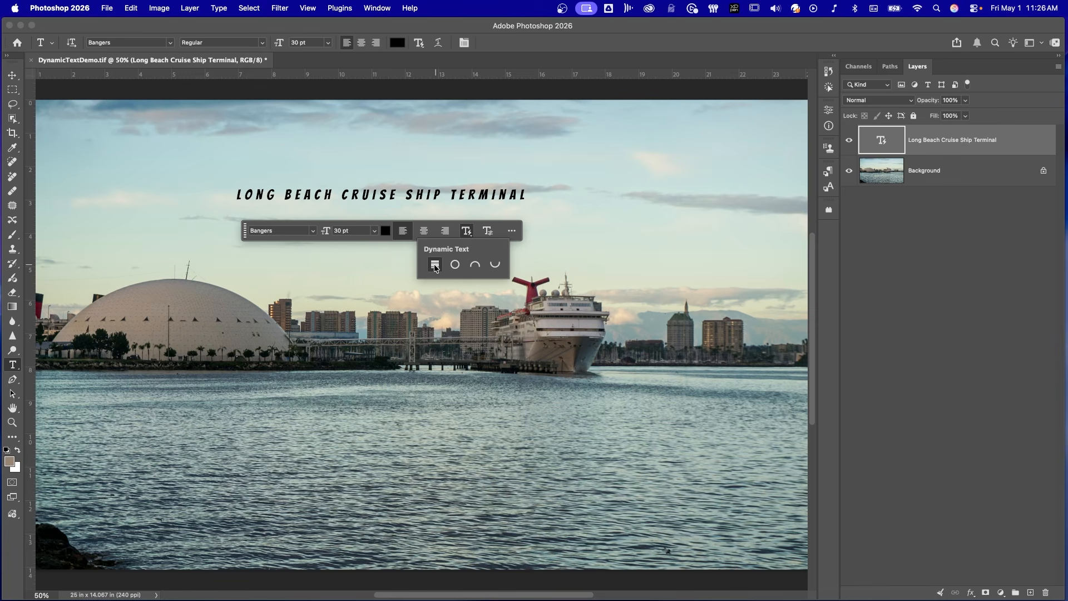
left_click(455, 265)
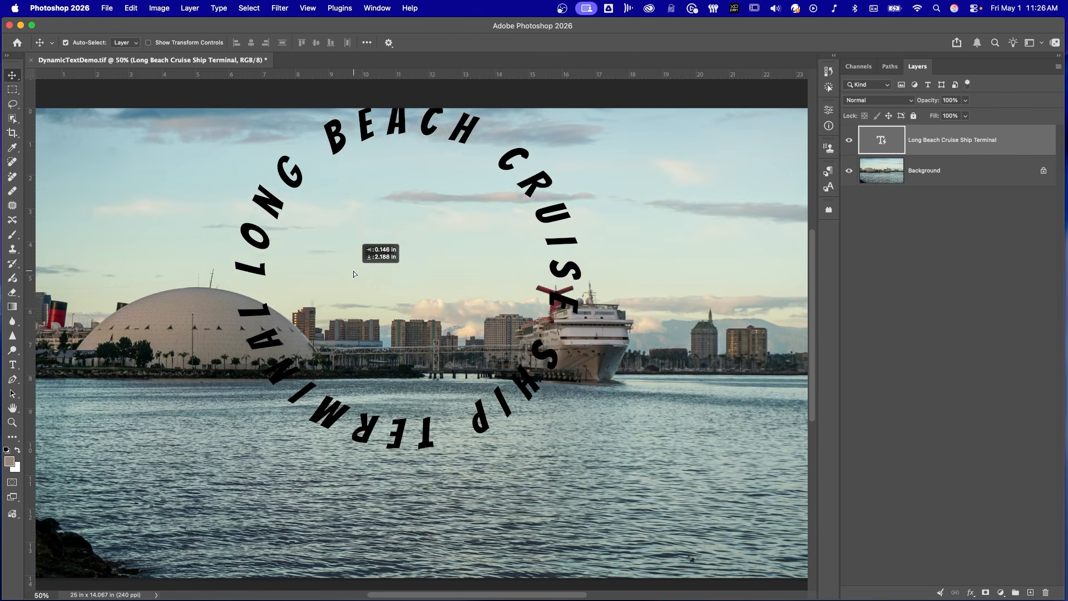
left_click_drag(355, 272, 350, 291)
Step: Try the upward arch Dynamic Text layout on the terminal title and set it to the stacked block layout
left_click(488, 496)
left_click(500, 527)
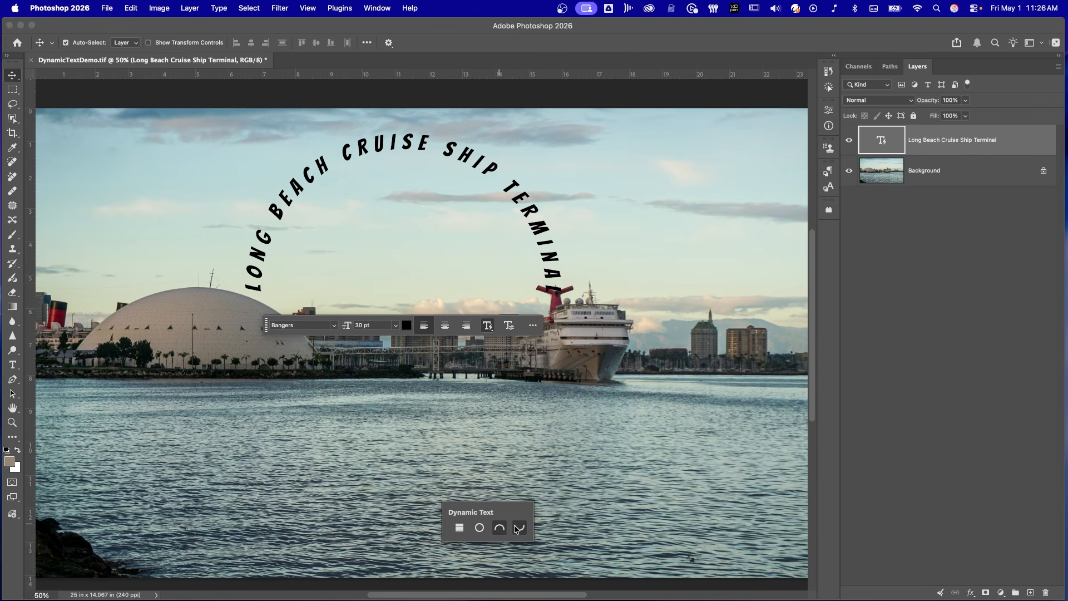
left_click(459, 528)
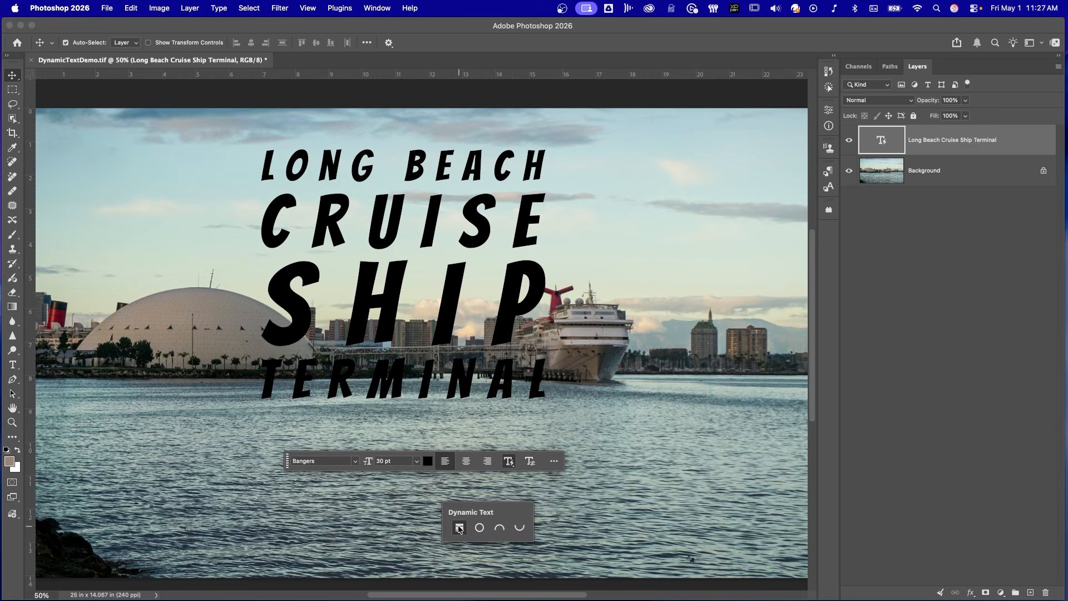